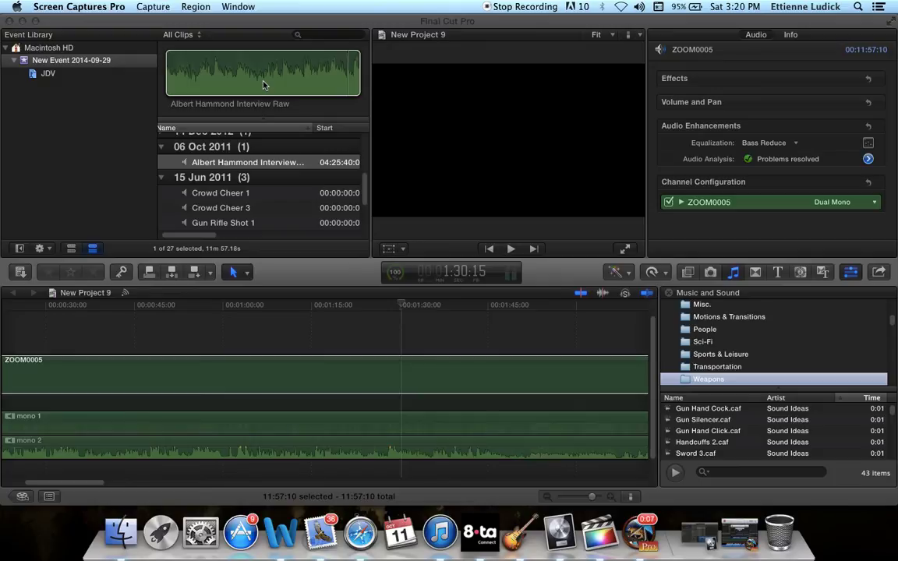
# Raise the volume of the mono 1 component on the ZOOM0005 clip in the timeline.
pyautogui.click(233, 22)
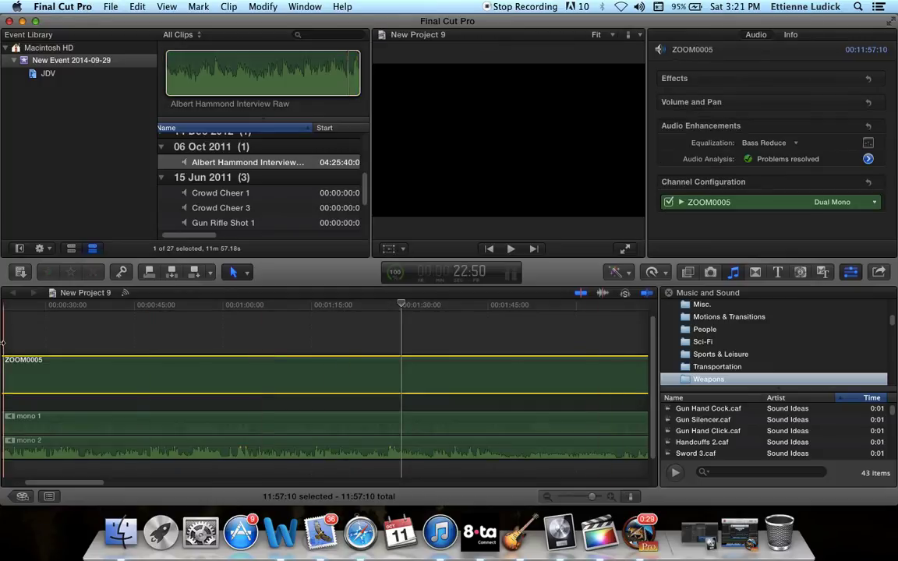
pyautogui.hscroll(-5, 147, 345)
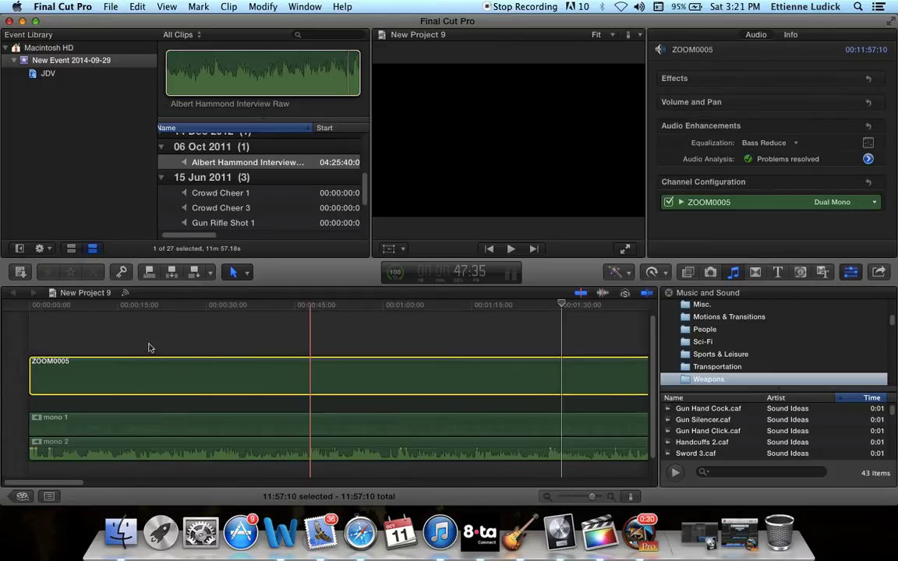
pyautogui.click(110, 423)
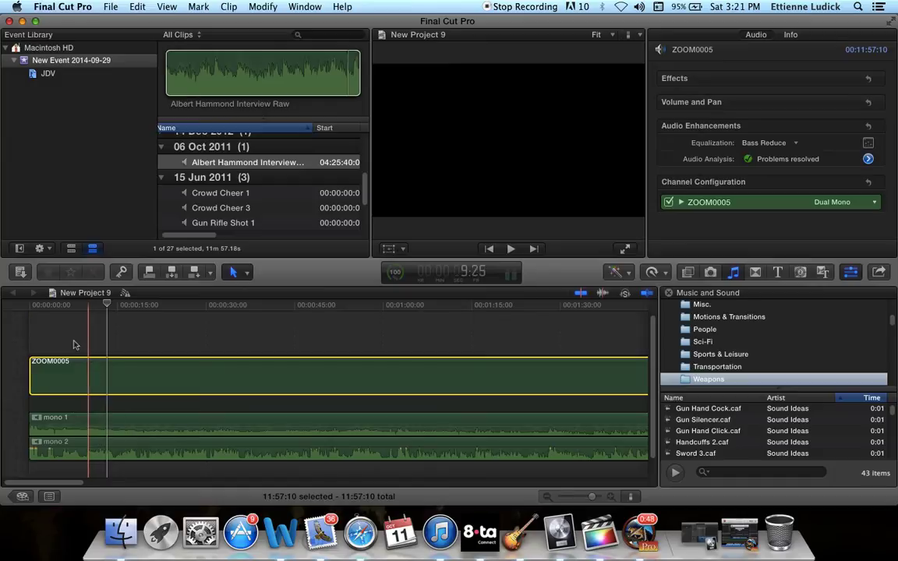
pyautogui.rightClick(128, 377)
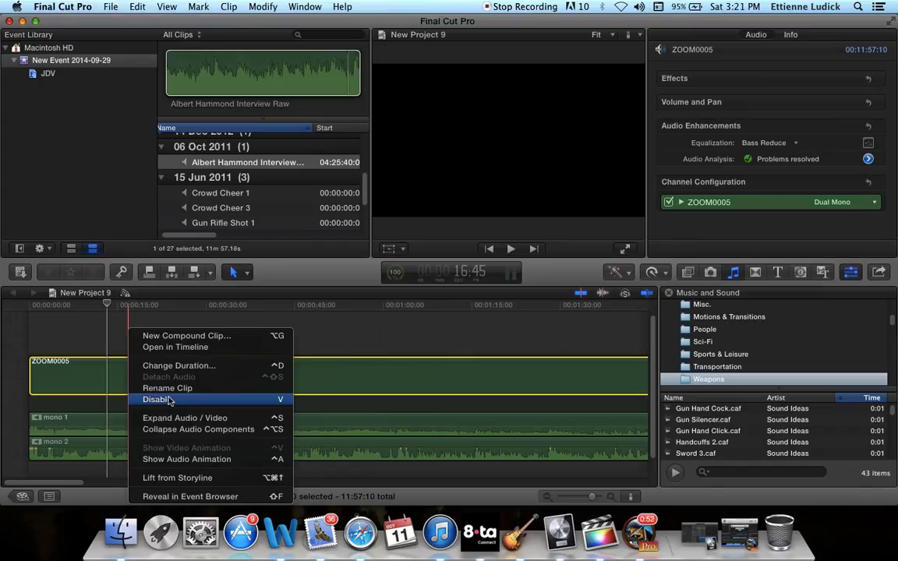
pyautogui.click(284, 268)
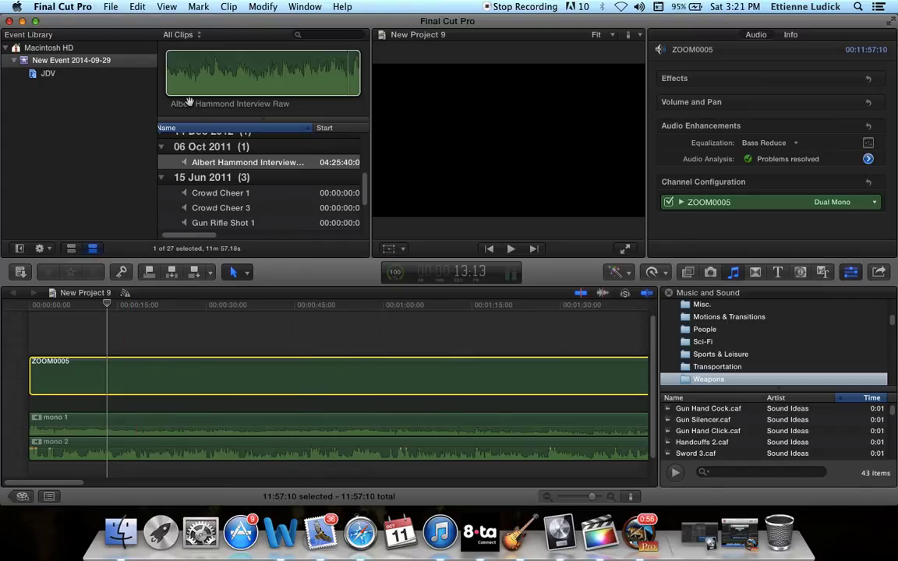
# Play the opening of the raw interview clip from the event browser to hear the unprocessed recording.
pyautogui.click(173, 79)
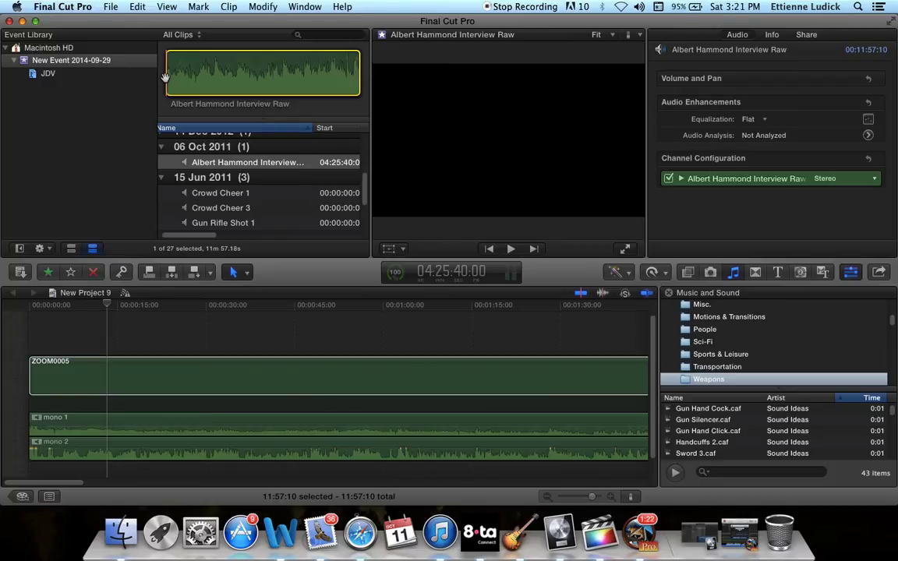
pyautogui.click(197, 164)
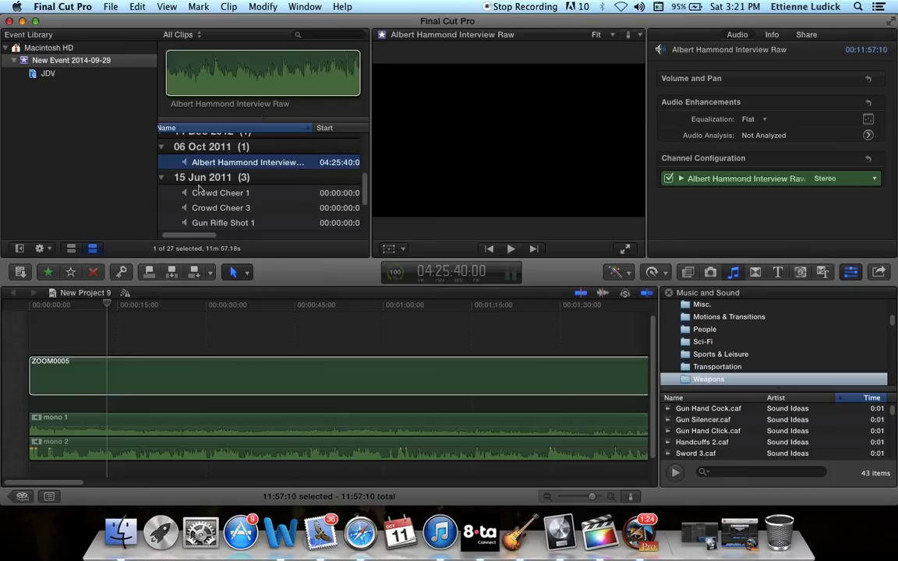
pyautogui.click(200, 192)
pyautogui.click(202, 164)
pyautogui.press('space')
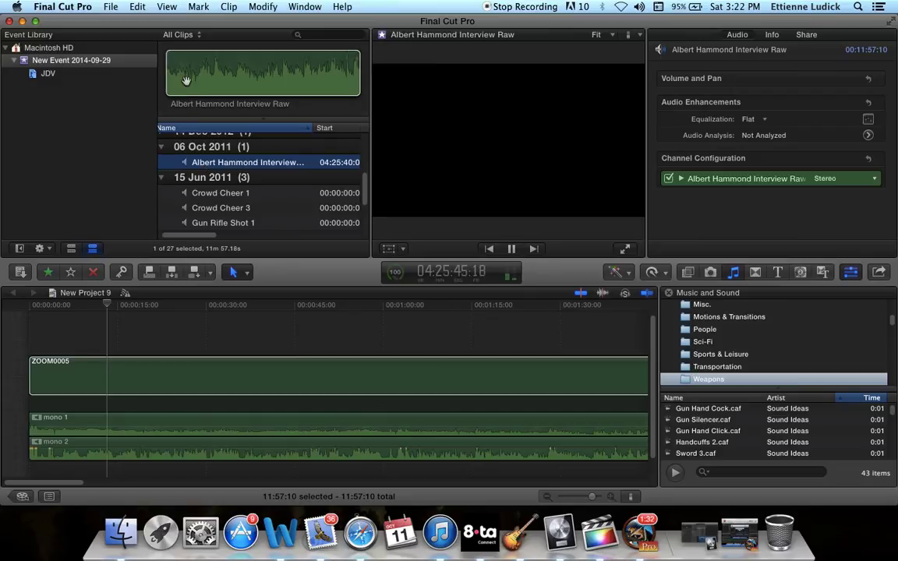
pyautogui.click(172, 74)
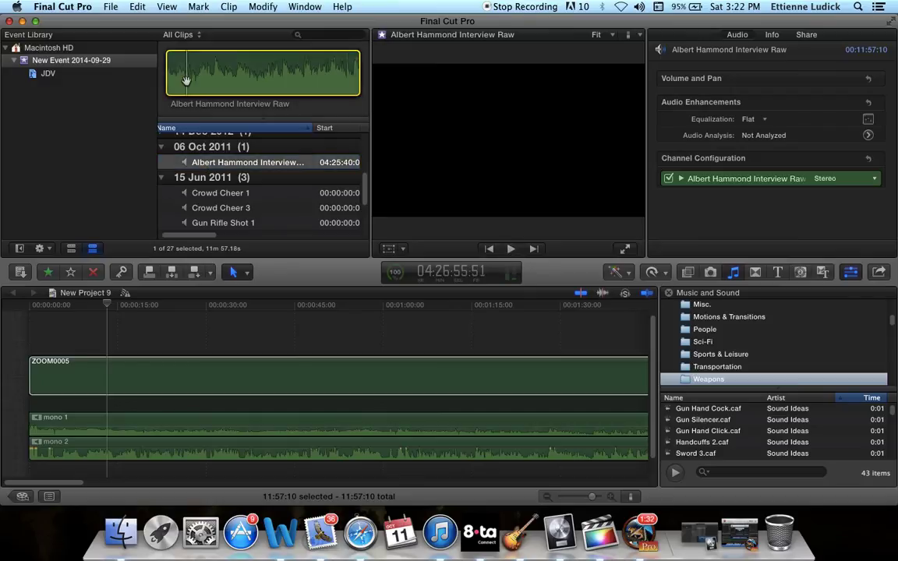
pyautogui.click(177, 76)
pyautogui.press('space')
# Lower the volume of the ZOOM0005 clip's mono 2 component and play the timeline.
pyautogui.click(91, 392)
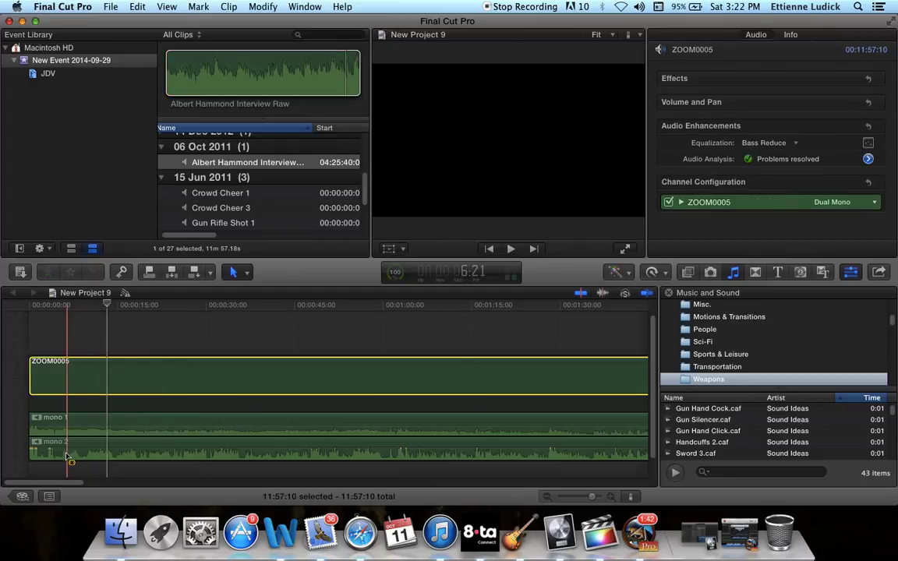
pyautogui.moveTo(67, 444); pyautogui.dragTo(67, 422)
pyautogui.press('space')
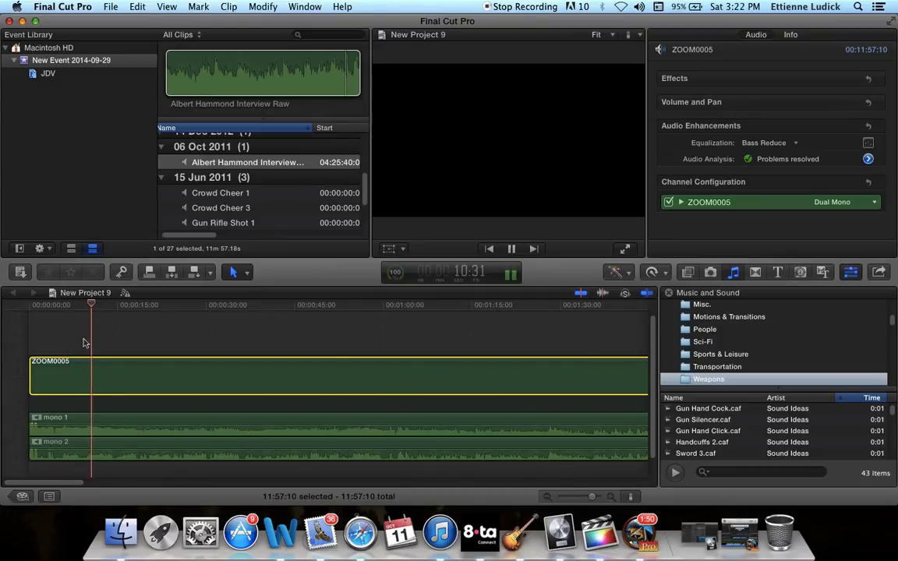
# Listen to the ZOOM0005 clip from about 1:27, 0:53 and 1:06 to compare the two mono channels.
pyautogui.hscroll(5, 533, 405)
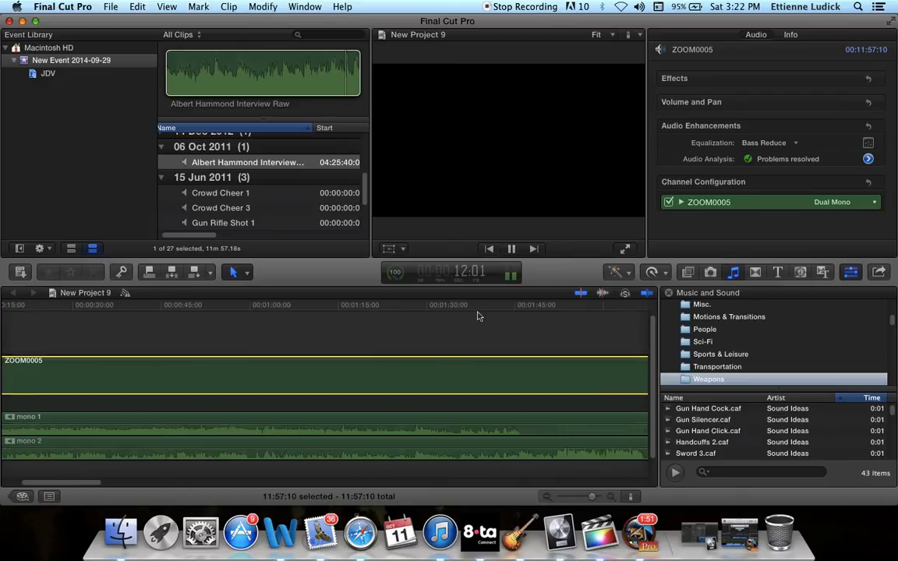
pyautogui.click(409, 311)
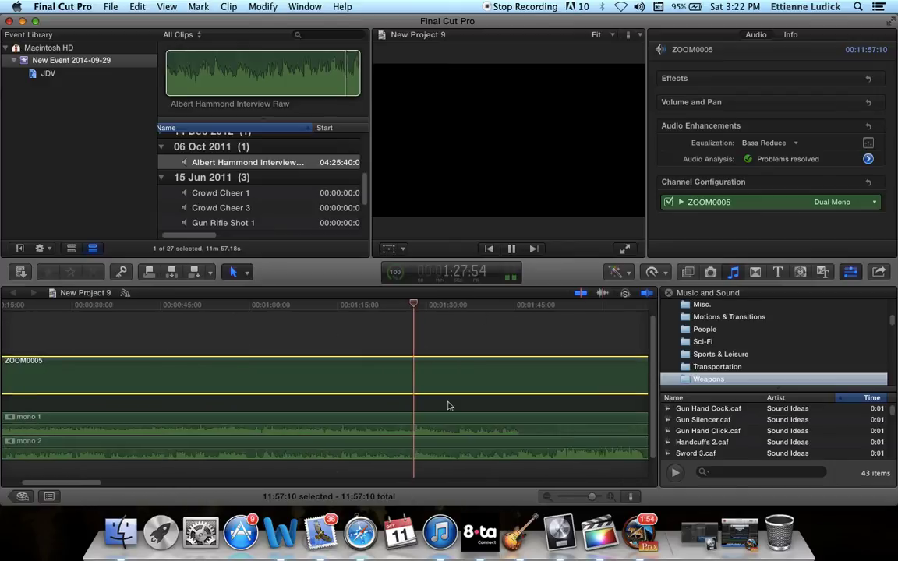
pyautogui.hscroll(3, 449, 406)
pyautogui.hscroll(5, 448, 406)
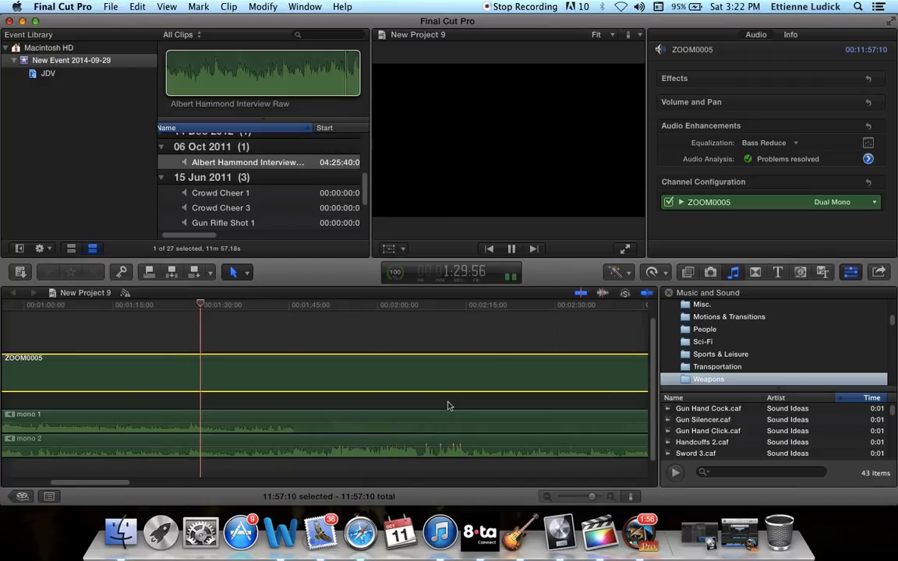
pyautogui.press('space')
pyautogui.hscroll(-4, 448, 405)
pyautogui.hscroll(-4, 448, 405)
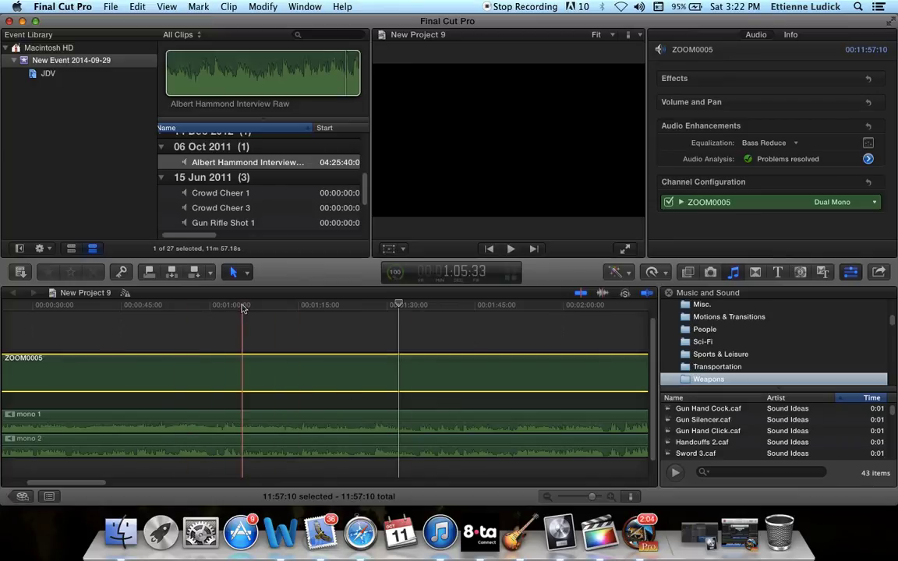
pyautogui.click(171, 305)
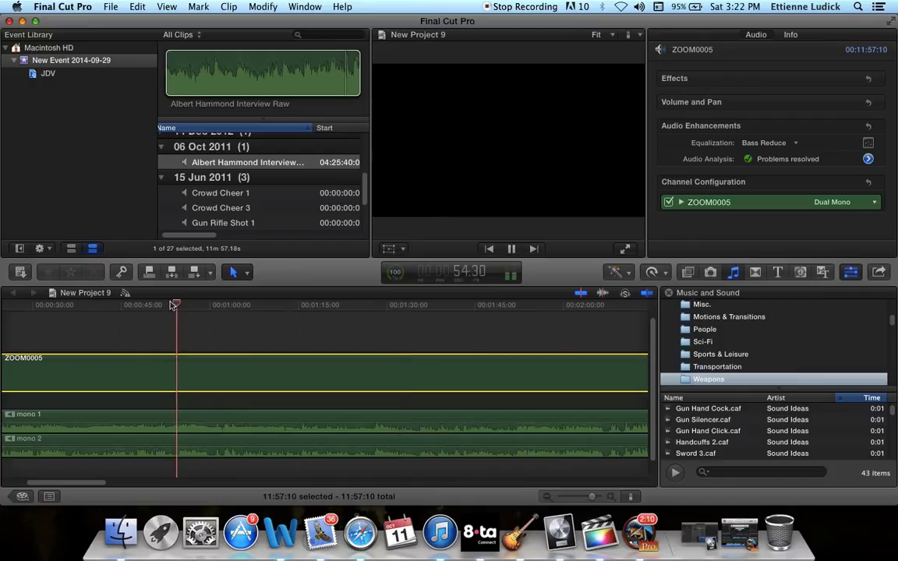
pyautogui.click(230, 306)
pyautogui.click(249, 305)
pyautogui.press('space')
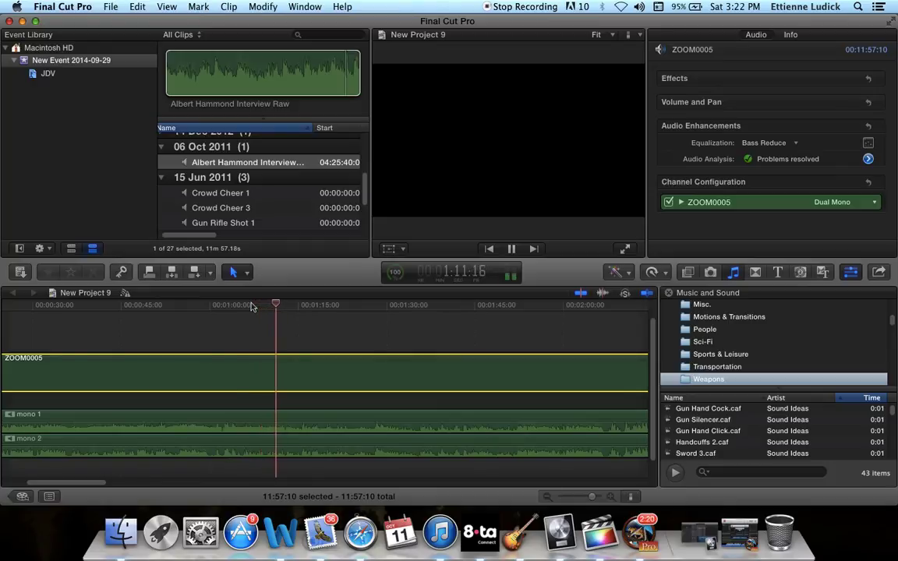
pyautogui.press('space')
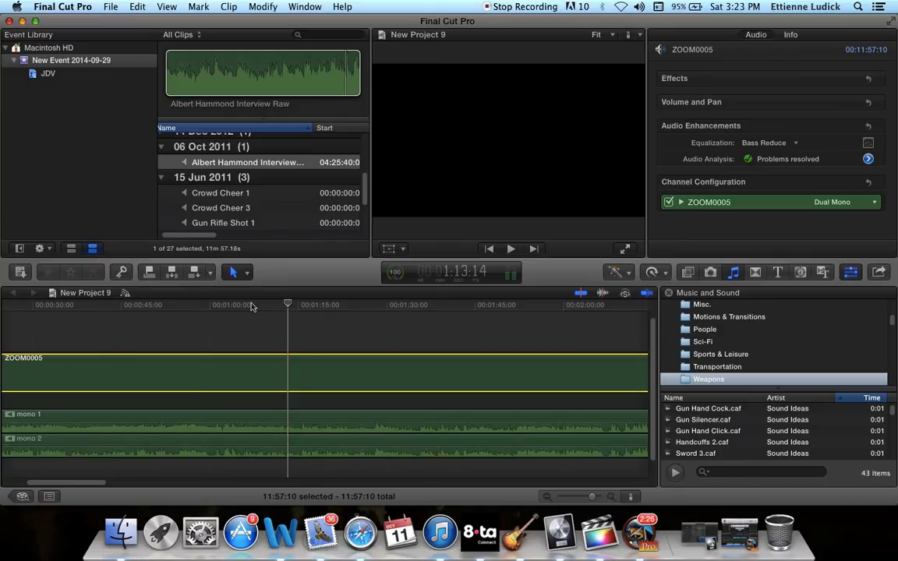
# Set the channel configuration of the ZOOM0005 clip to Stereo.
pyautogui.rightClick(229, 387)
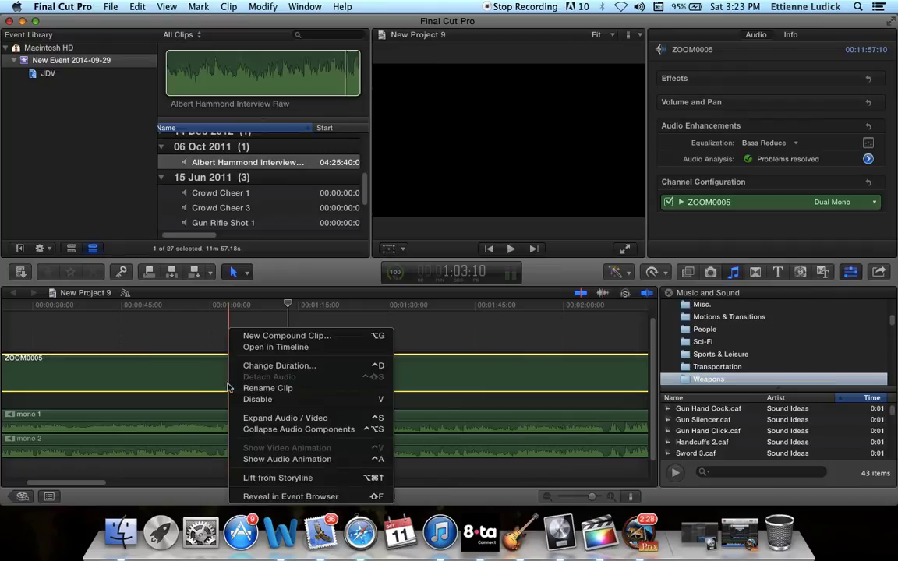
pyautogui.click(790, 184)
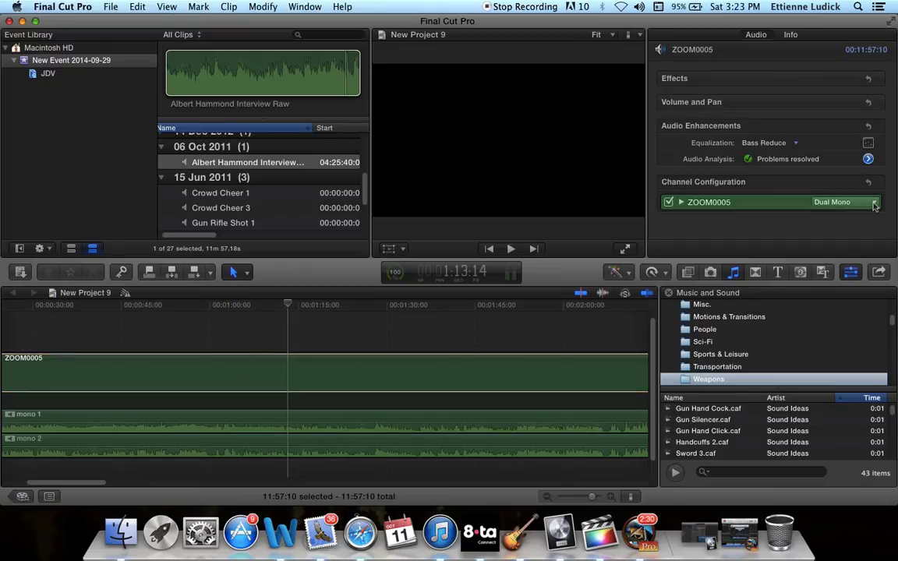
pyautogui.click(873, 203)
pyautogui.click(840, 224)
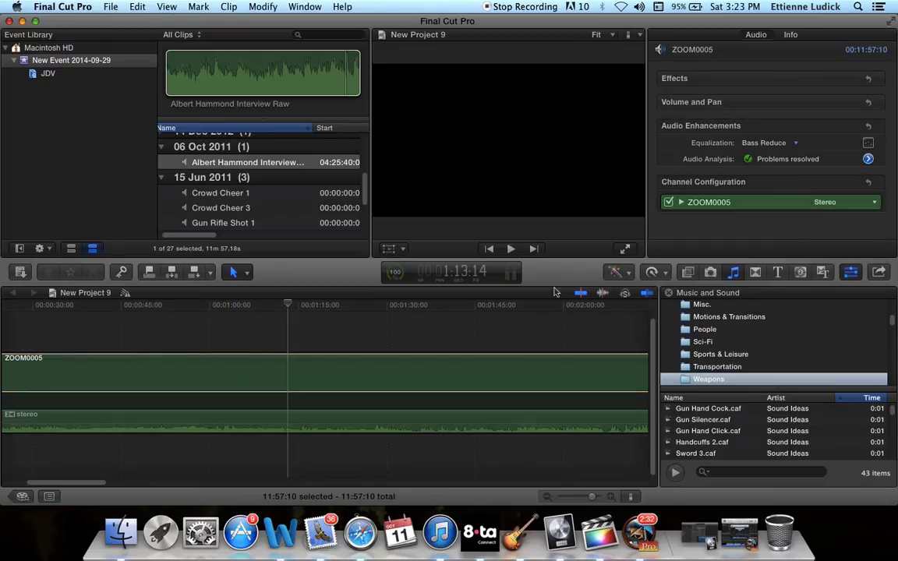
# Replace the ZOOM0005 clip in the timeline with the raw interview clip and play it from about 1:03.
pyautogui.press('Delete')
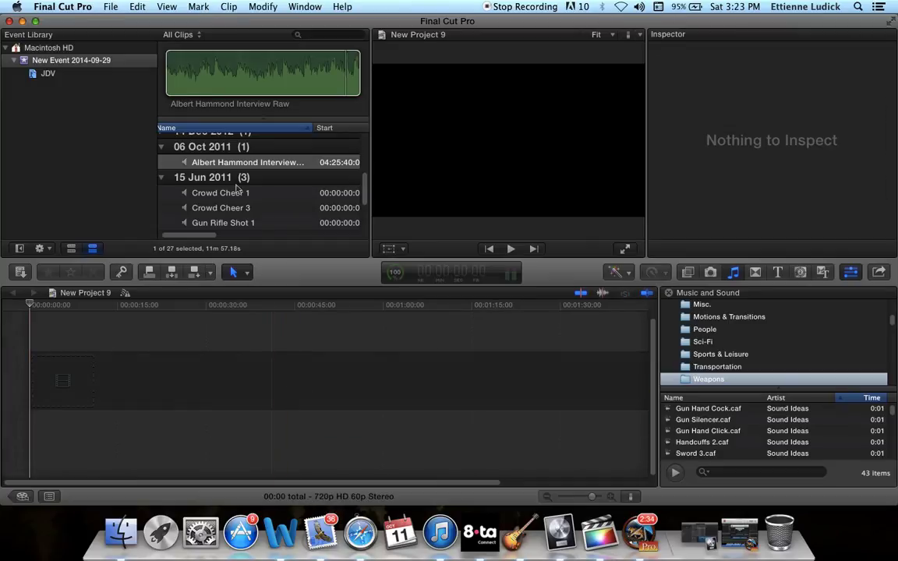
pyautogui.moveTo(230, 162); pyautogui.dragTo(66, 387)
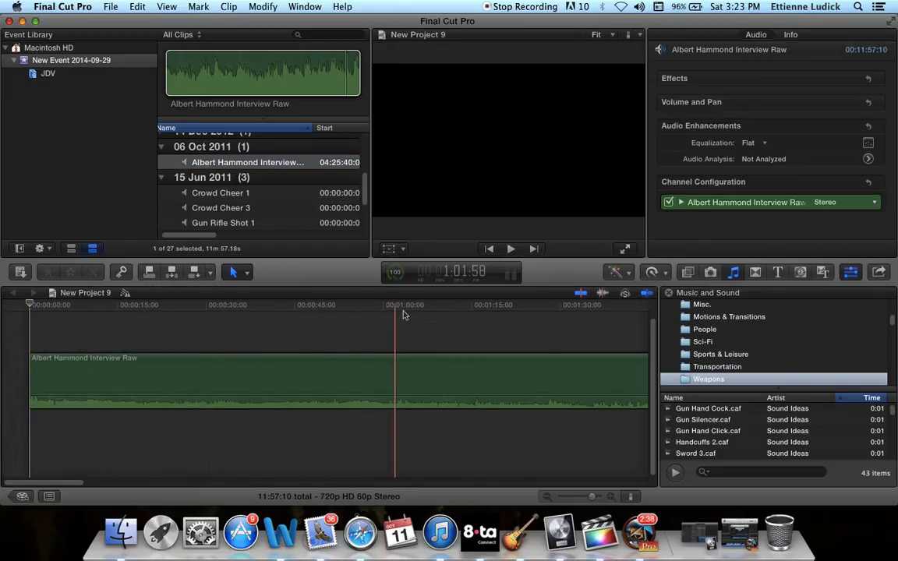
pyautogui.press('space')
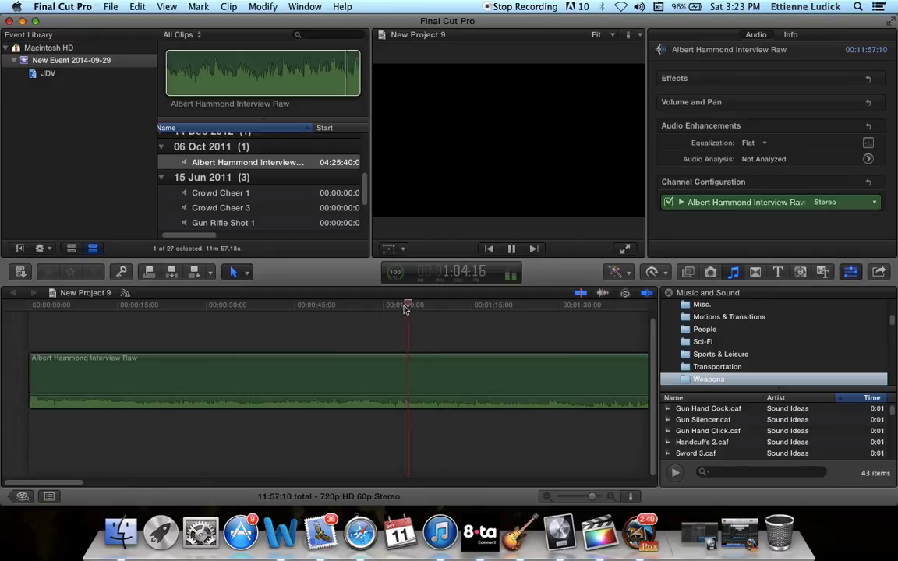
# Expand the raw interview clip's audio components and set its channel configuration to Dual Mono.
pyautogui.click(401, 387)
pyautogui.rightClick(399, 387)
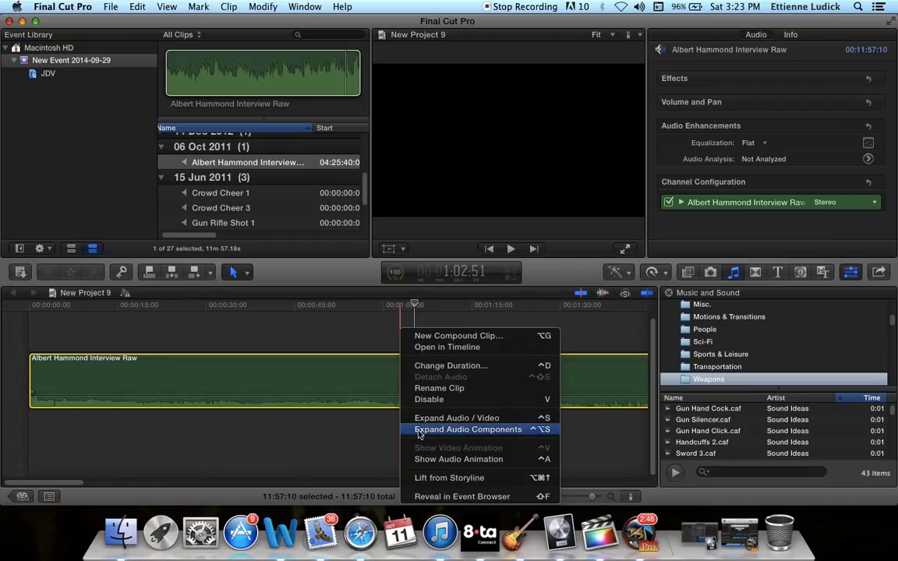
pyautogui.rightClick(375, 381)
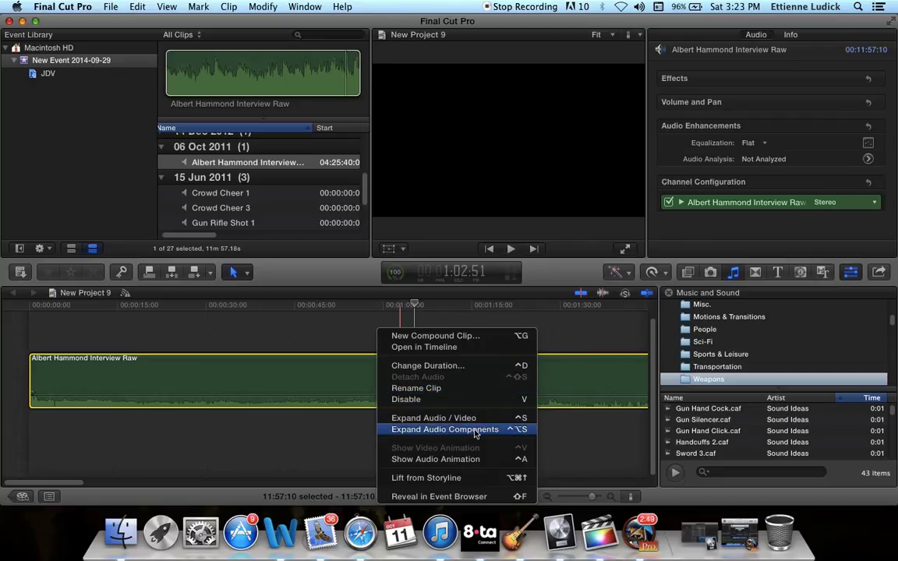
pyautogui.click(474, 430)
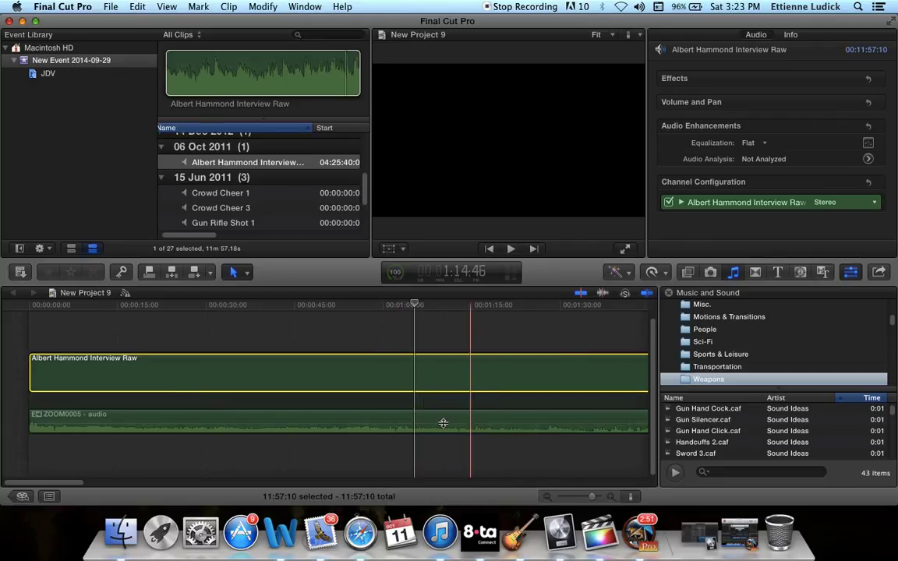
pyautogui.click(858, 201)
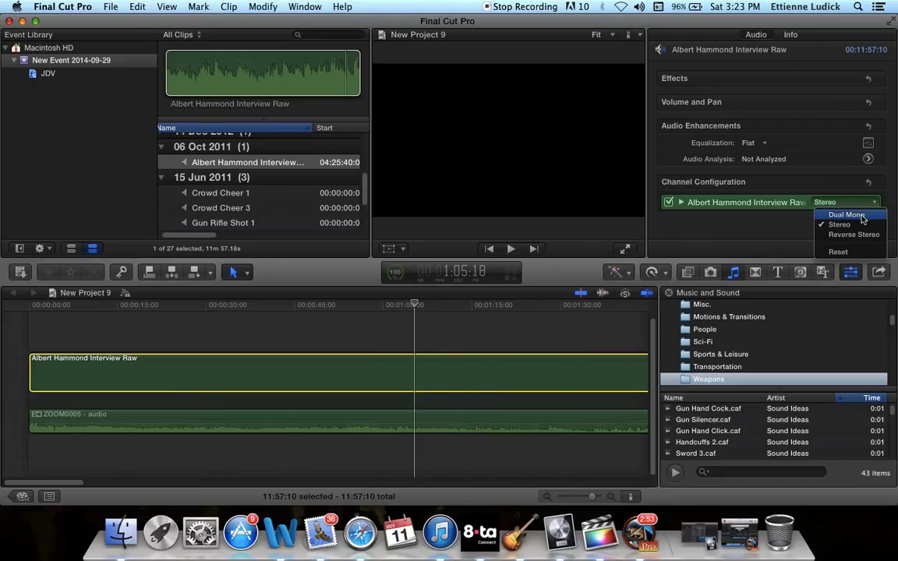
pyautogui.click(847, 215)
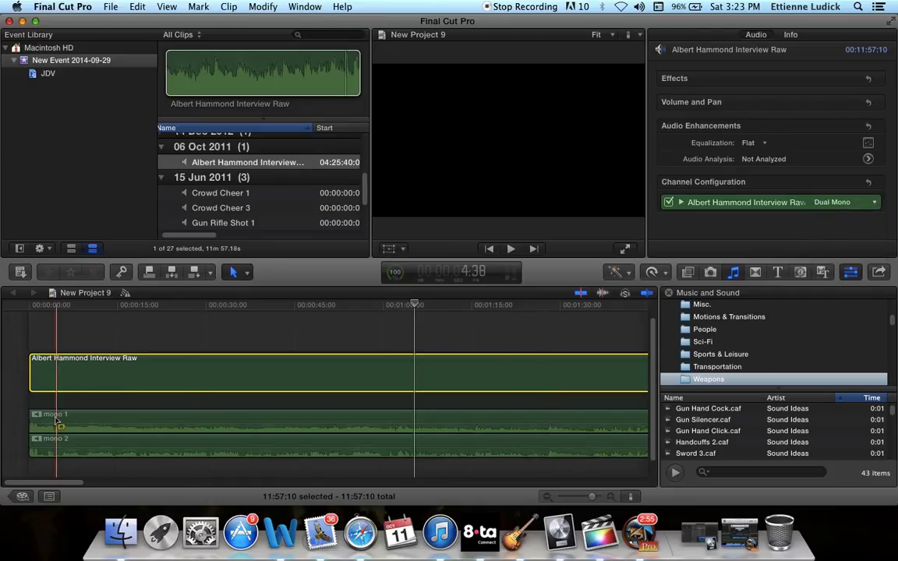
# Lower the mono 2 component's volume to silence and play the timeline to hear only mono 1.
pyautogui.click(135, 448)
pyautogui.moveTo(135, 449); pyautogui.dragTo(132, 466)
pyautogui.press('space')
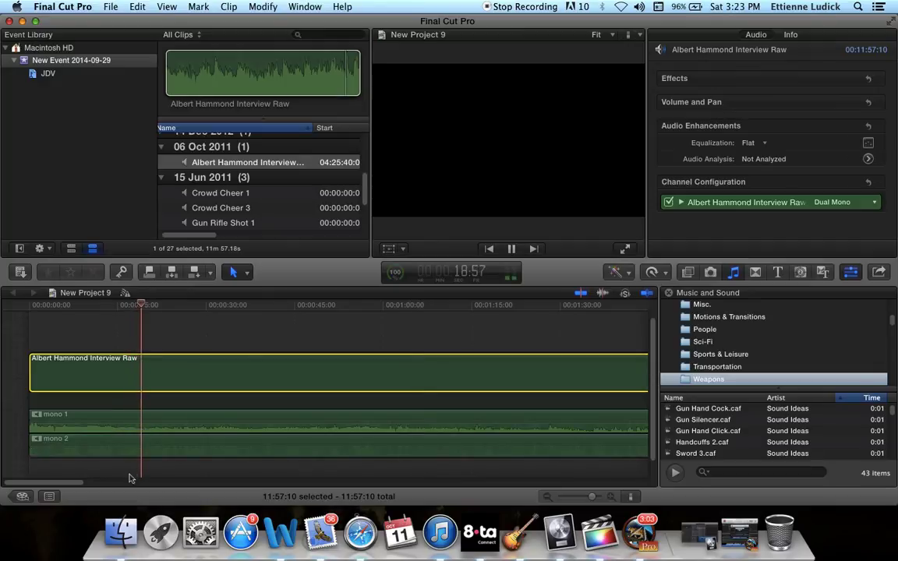
pyautogui.press('space')
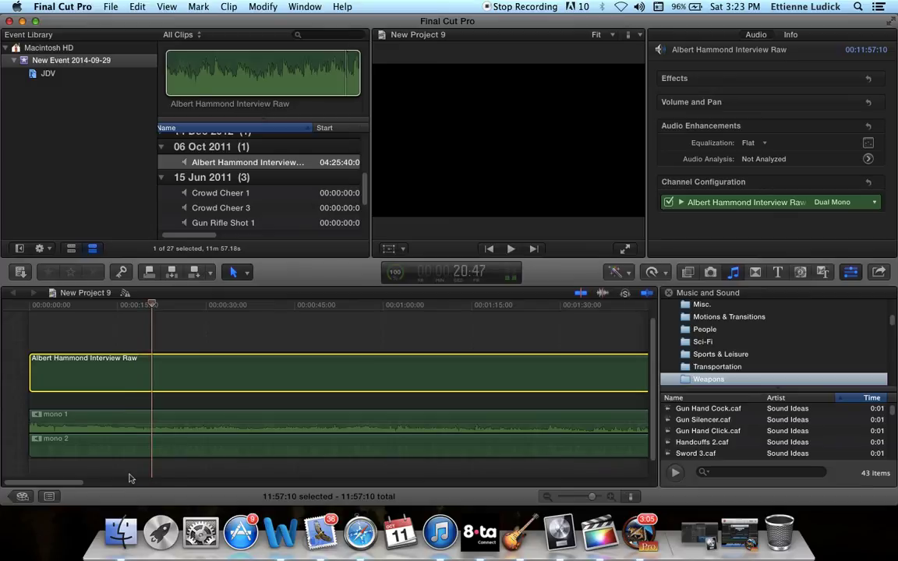
# Restore the mono 2 component's volume, silence mono 1, and play from about 19 seconds to hear only mono 2.
pyautogui.moveTo(150, 455); pyautogui.dragTo(155, 445)
pyautogui.click(171, 421)
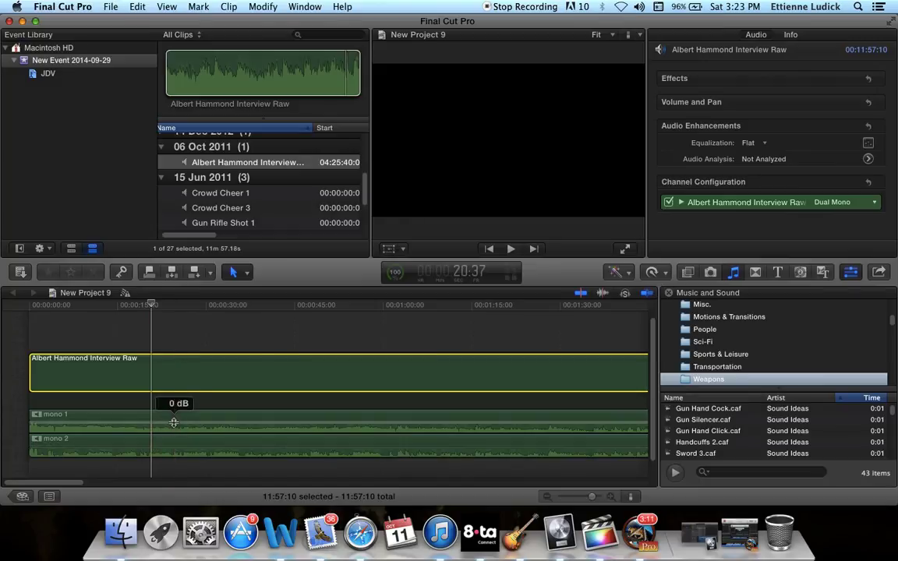
pyautogui.press('space')
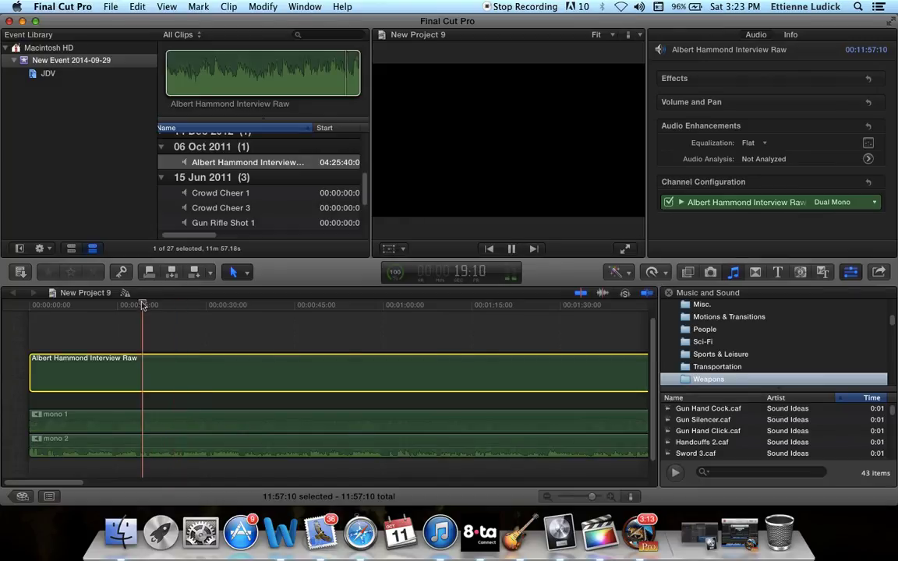
pyautogui.press('XF86AudioRaiseVolume')
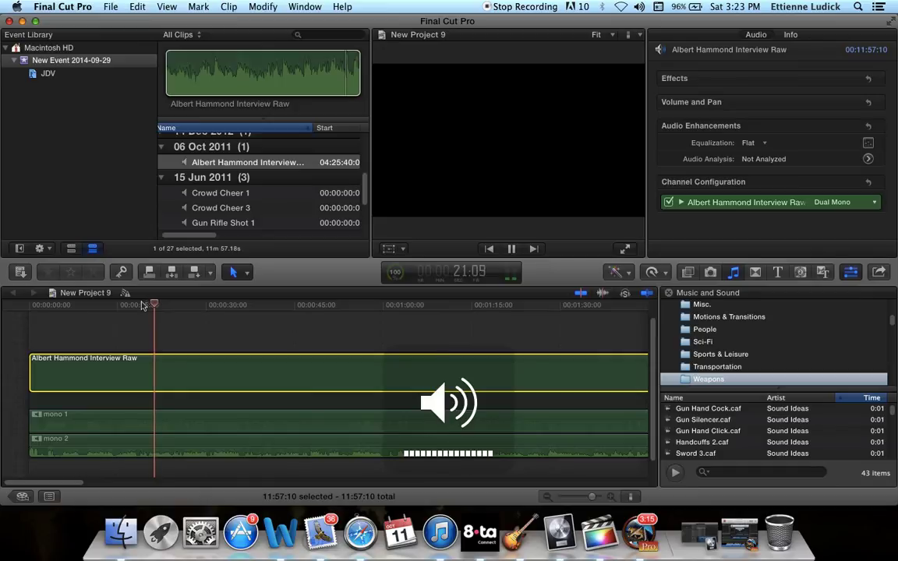
pyautogui.click(189, 452)
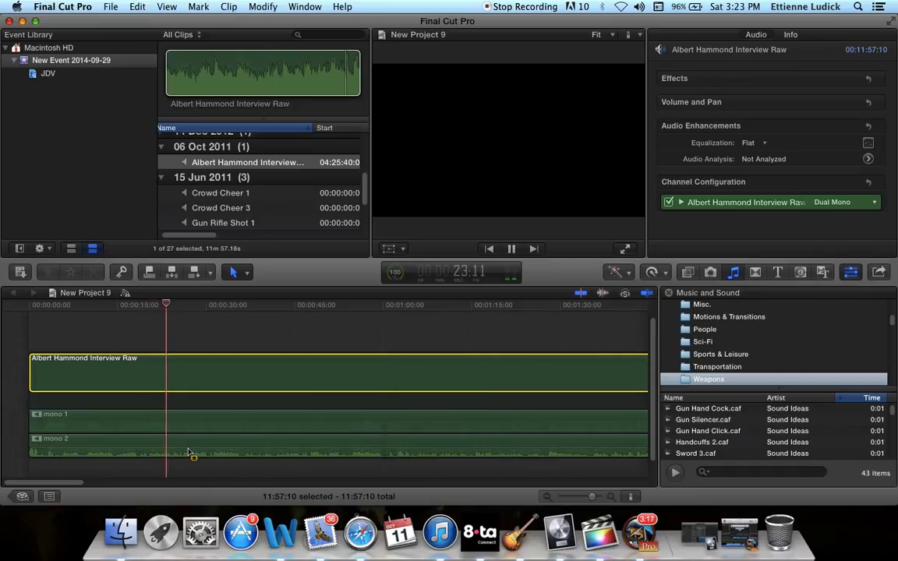
# Raise the volume of the mono 2 and mono 1 components and play from about 1:00 to hear both channels together.
pyautogui.moveTo(188, 452); pyautogui.dragTo(190, 446)
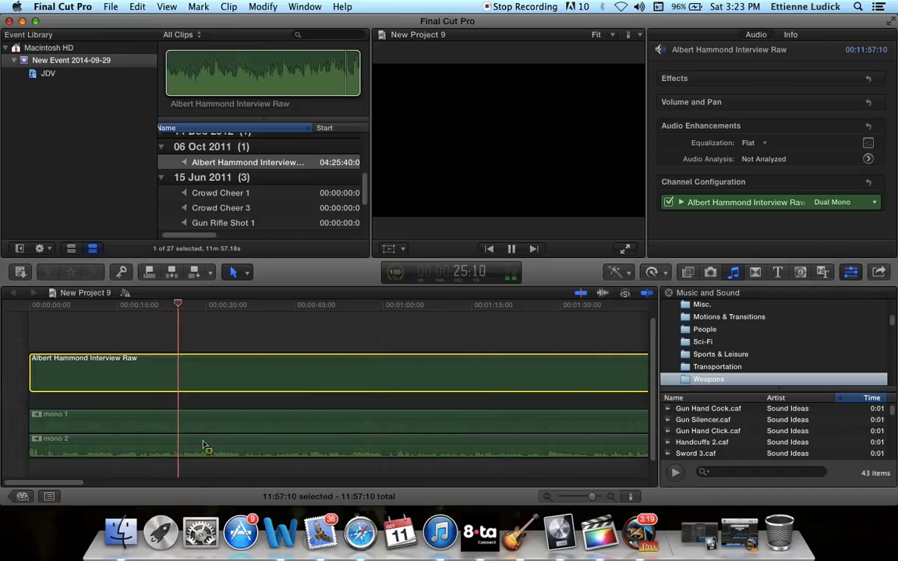
pyautogui.click(397, 305)
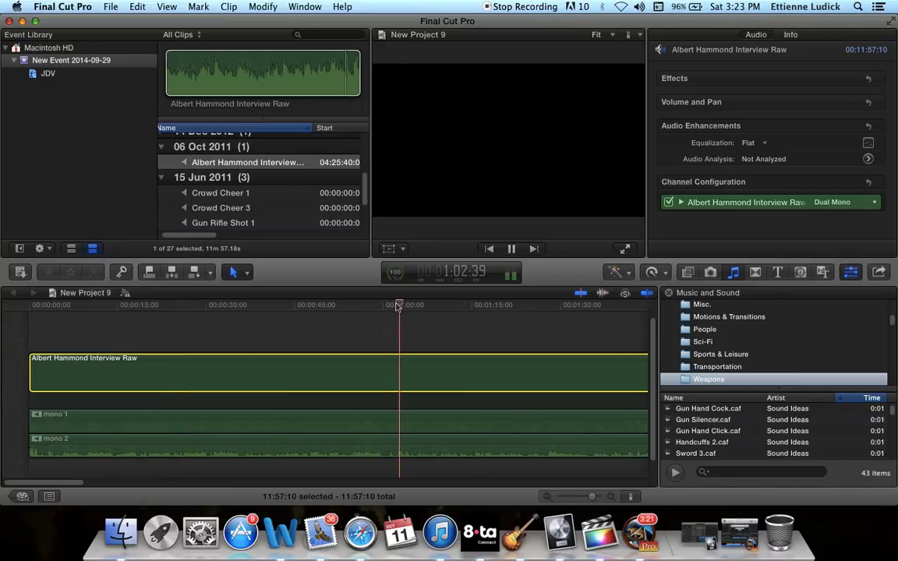
pyautogui.press('space')
pyautogui.moveTo(386, 432); pyautogui.dragTo(387, 421)
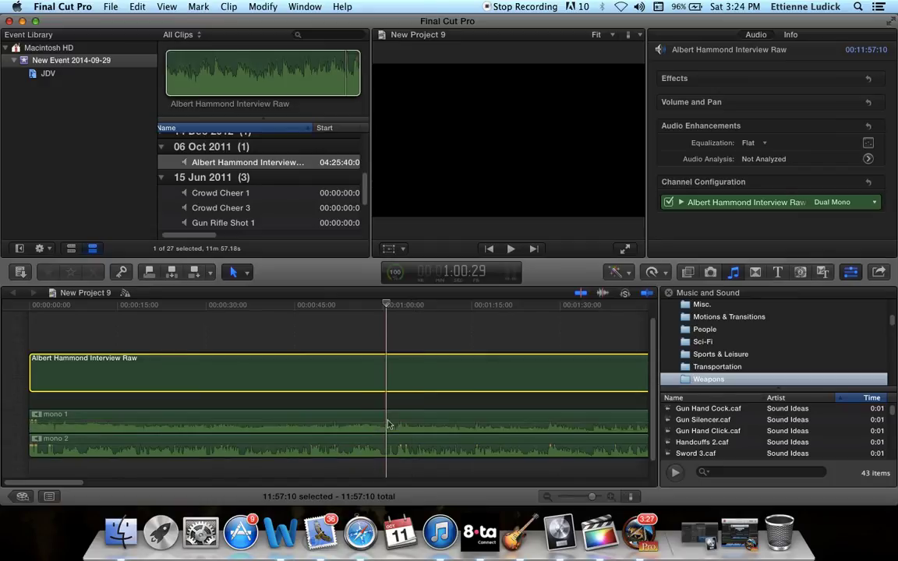
pyautogui.press('space')
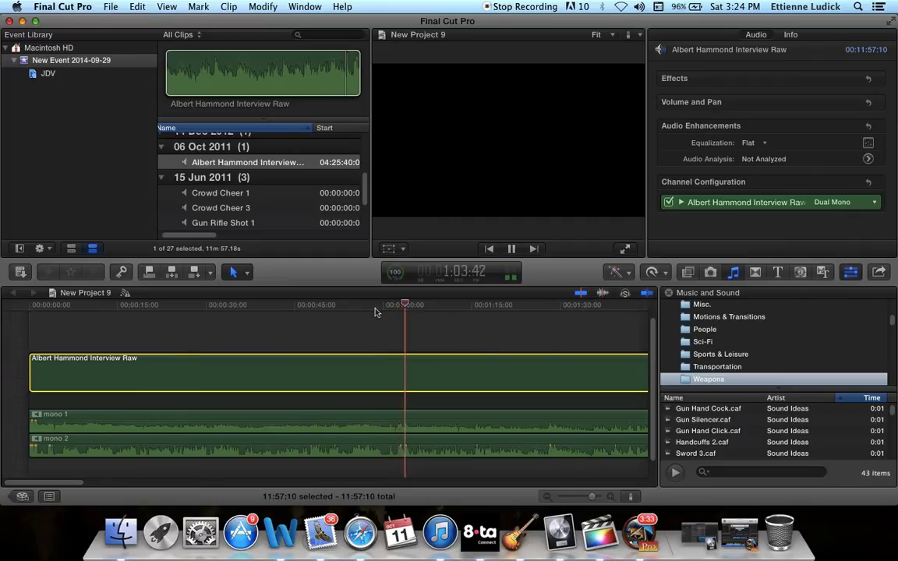
pyautogui.press('space')
# Lower the mono 1 component's volume to silence and play from about 1:02 to hear only mono 2.
pyautogui.moveTo(414, 422); pyautogui.dragTo(415, 422)
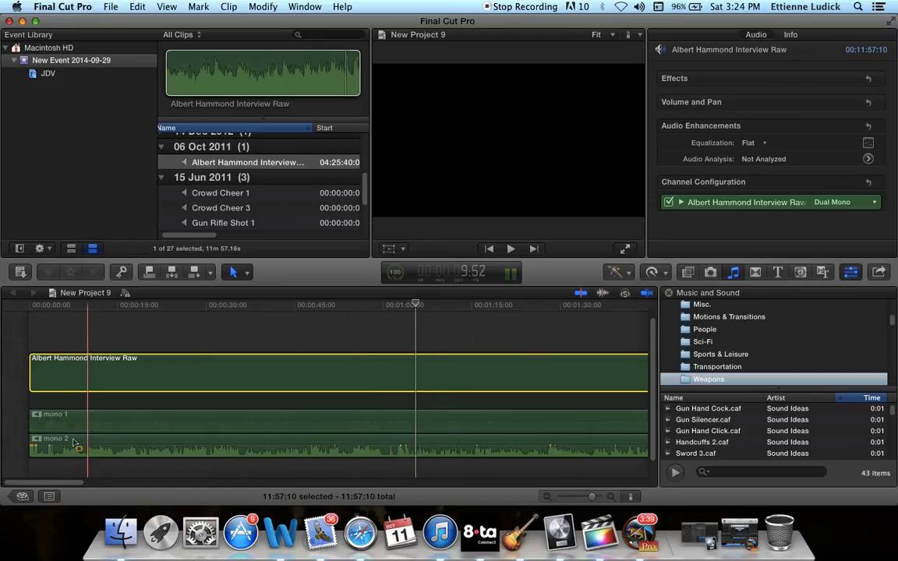
pyautogui.click(399, 305)
pyautogui.press('space')
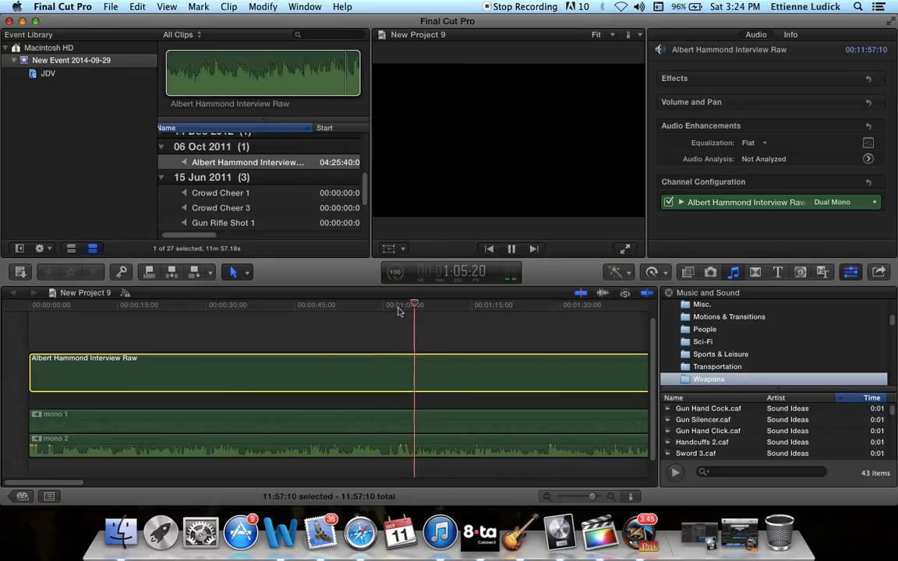
pyautogui.press('space')
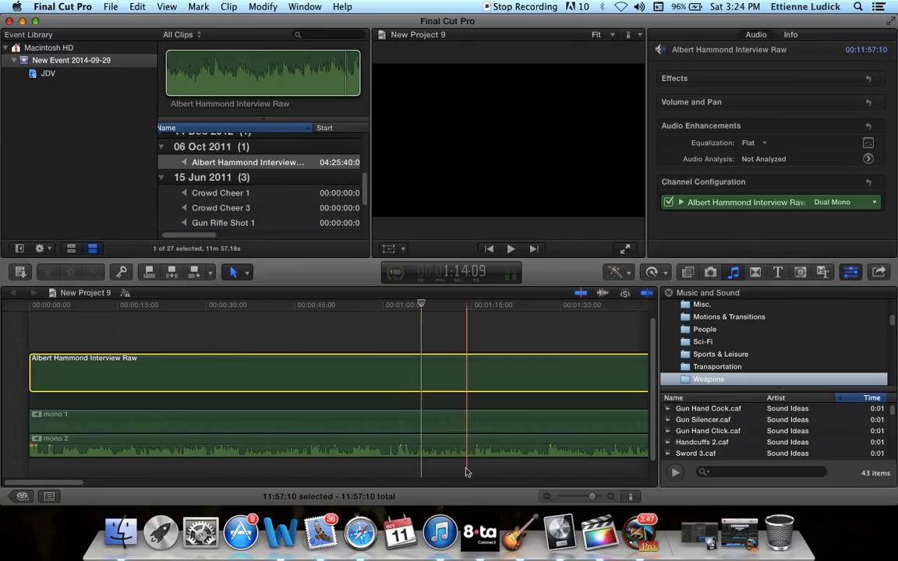
# Set the mono 2 component's equalization to Voice Enhance.
pyautogui.click(440, 446)
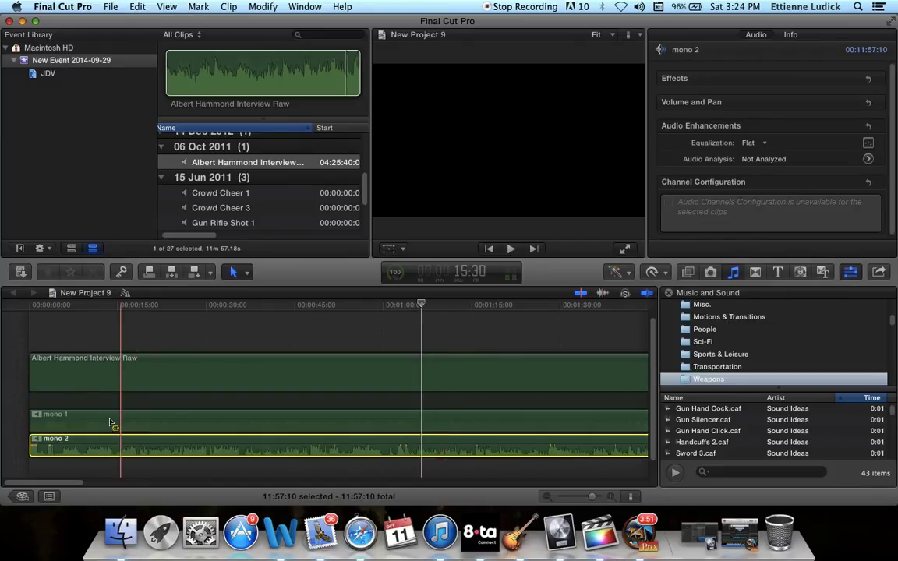
pyautogui.moveTo(168, 430)
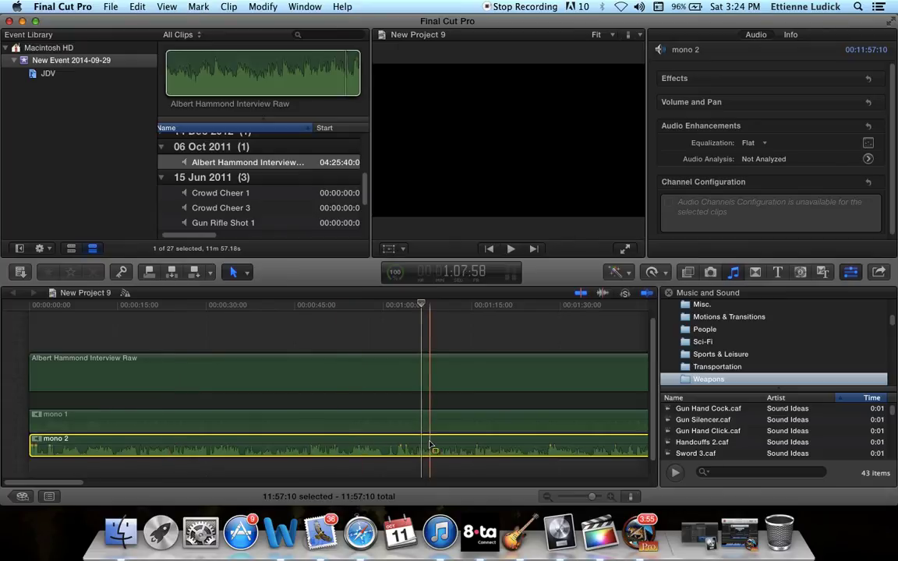
pyautogui.click(763, 144)
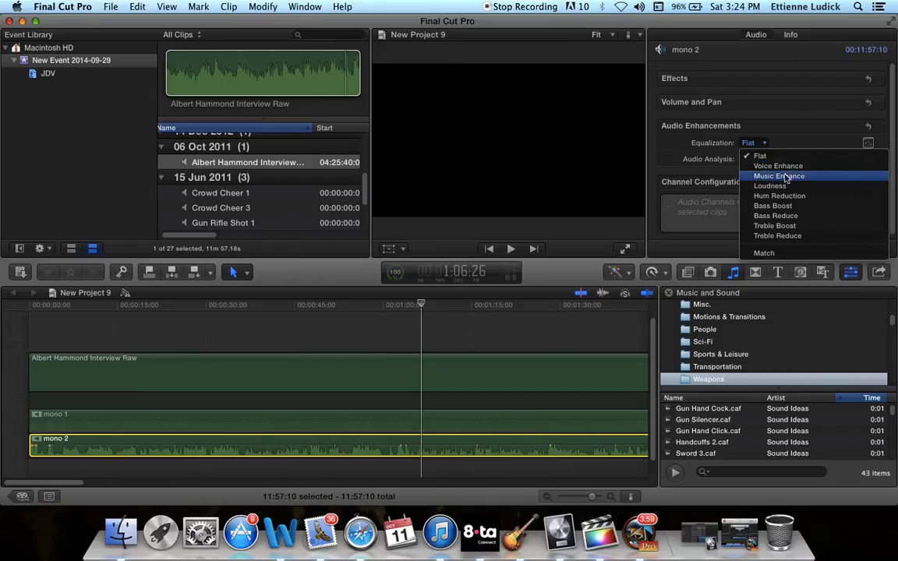
pyautogui.click(784, 168)
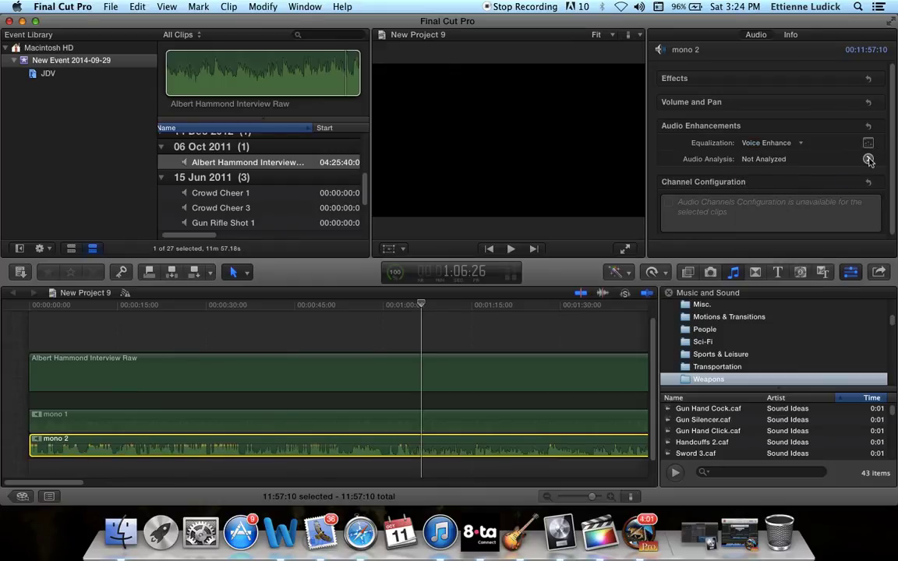
# Enable Background Noise Removal at 65% for the mono 2 component and play from about 1:00 to hear the effect.
pyautogui.click(869, 159)
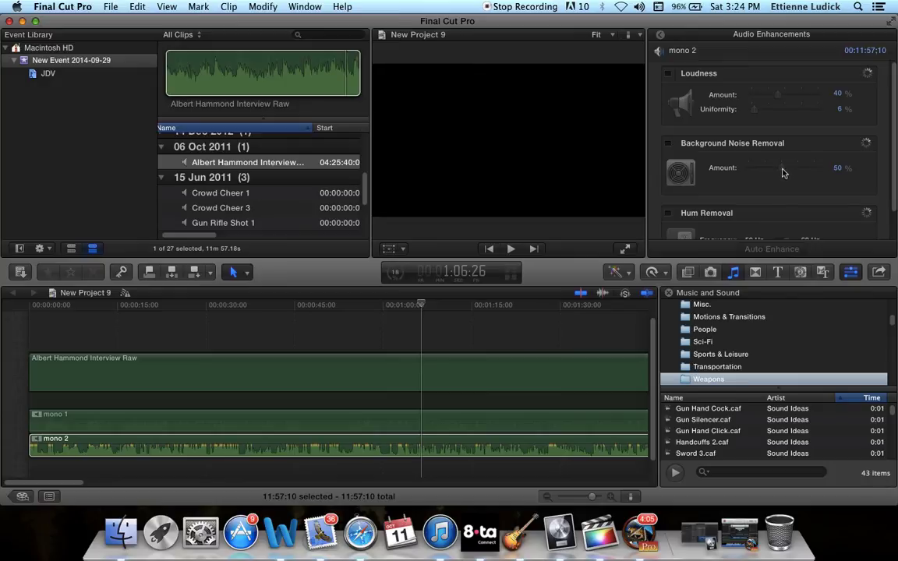
pyautogui.click(667, 143)
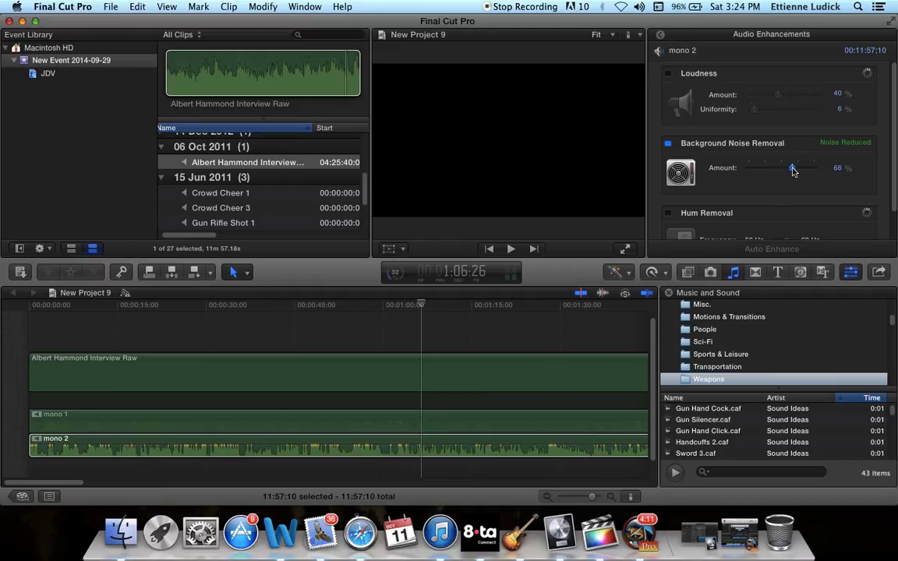
pyautogui.click(383, 305)
pyautogui.press('space')
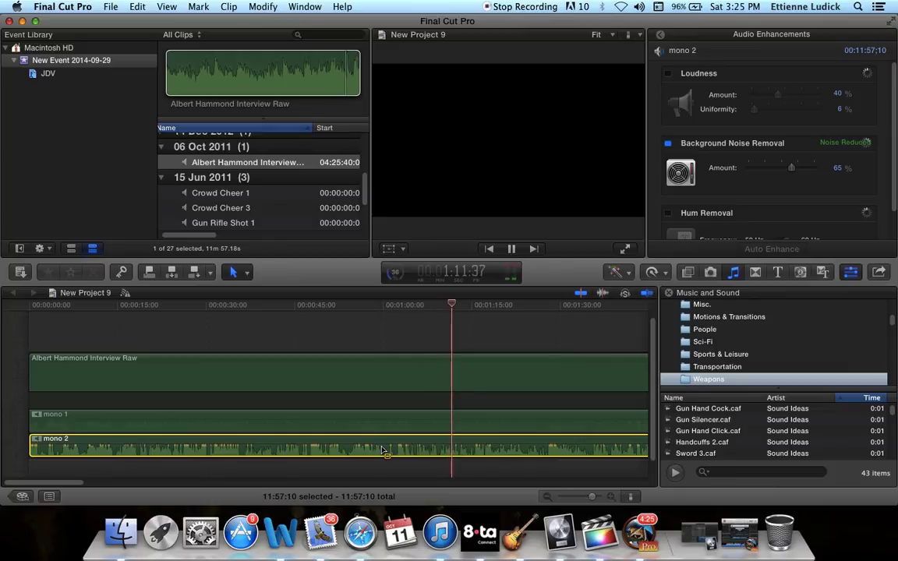
pyautogui.press('space')
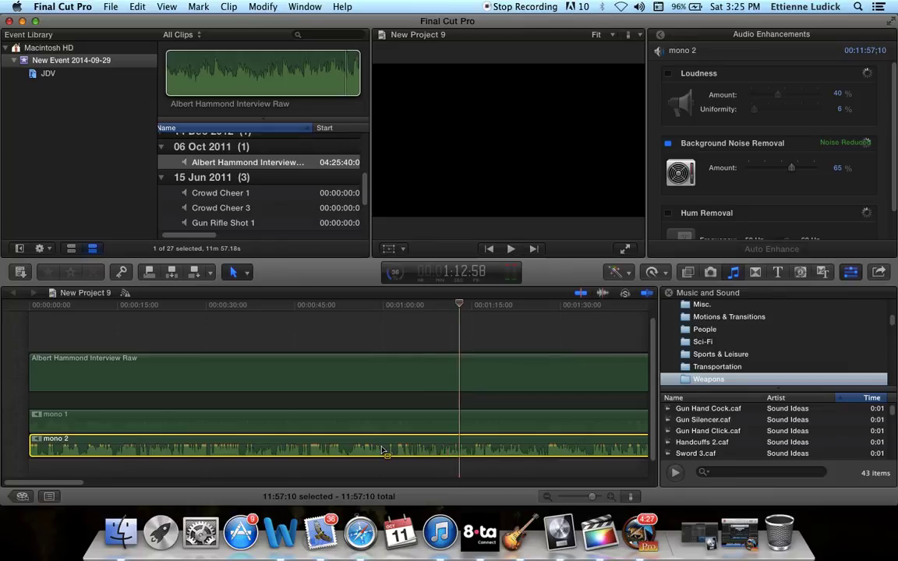
# Raise the mono 1 component's volume and play from about 1:00 to compare it against the enhanced mono 2.
pyautogui.click(404, 306)
pyautogui.moveTo(410, 431); pyautogui.dragTo(414, 417)
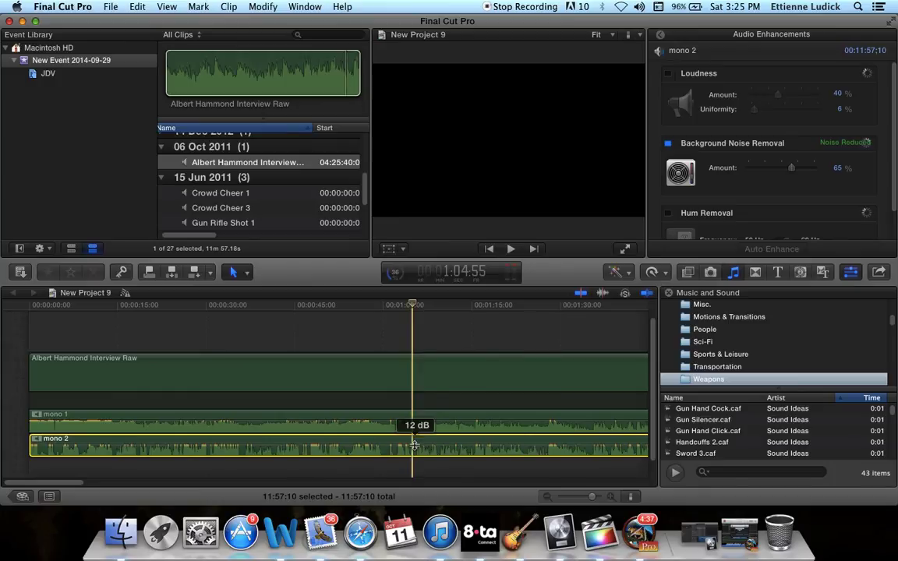
pyautogui.click(383, 306)
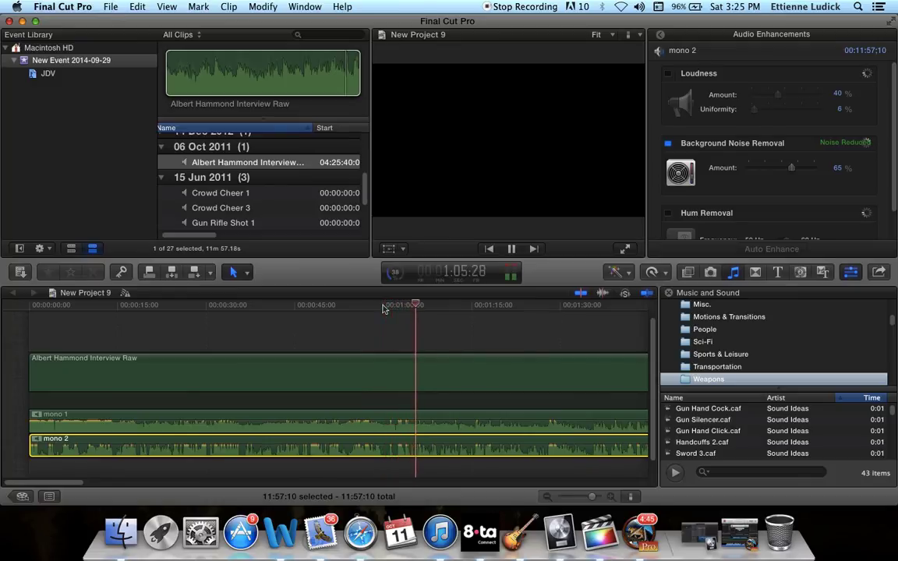
pyautogui.press('space')
# Silence mono 1 again, play only the enhanced mono 2 from about 1:00, and leave the audio enhancement settings.
pyautogui.moveTo(401, 419)
pyautogui.moveTo(402, 420); pyautogui.dragTo(401, 431)
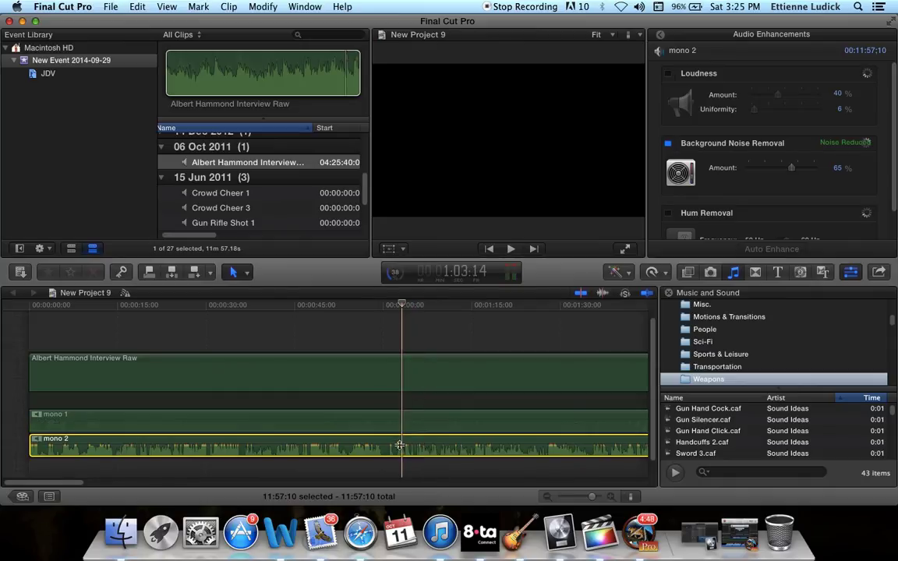
pyautogui.click(383, 305)
pyautogui.press('space')
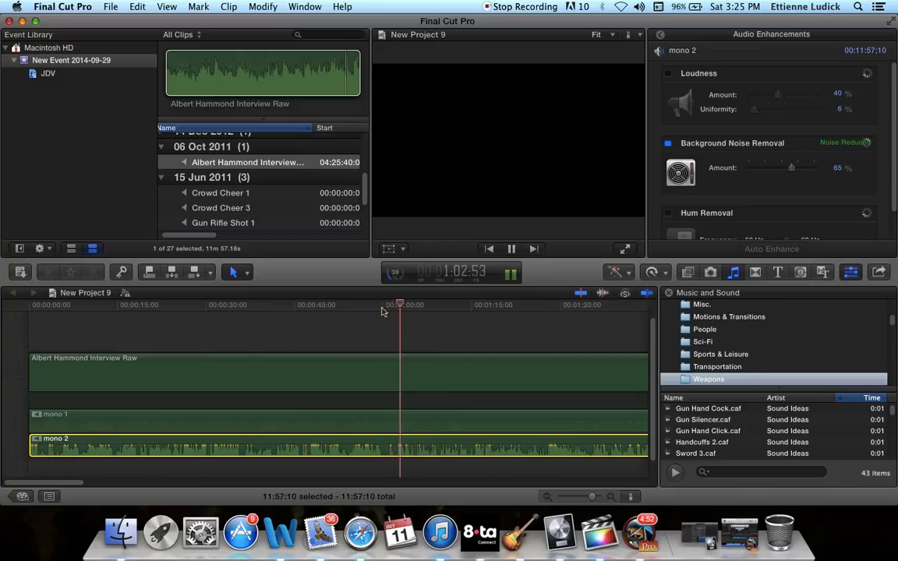
pyautogui.click(660, 34)
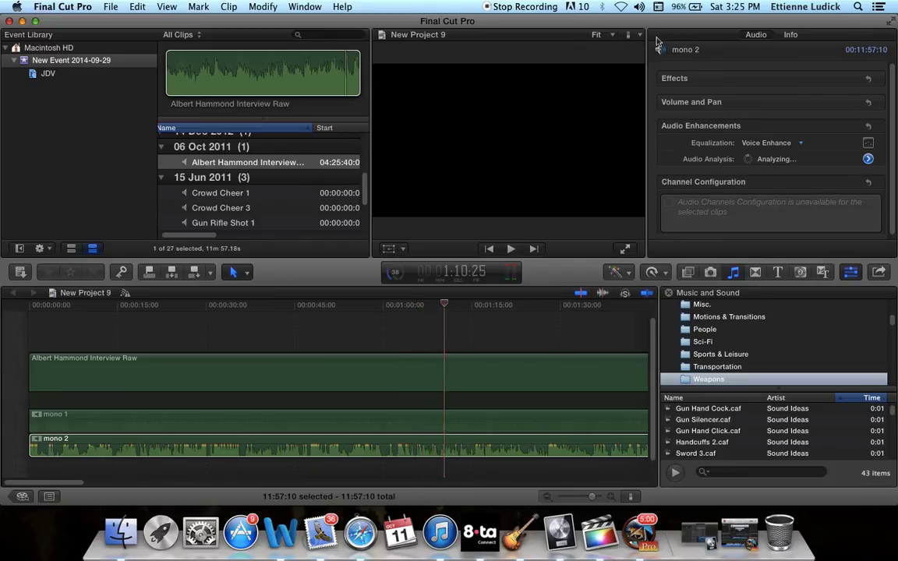
pyautogui.click(316, 444)
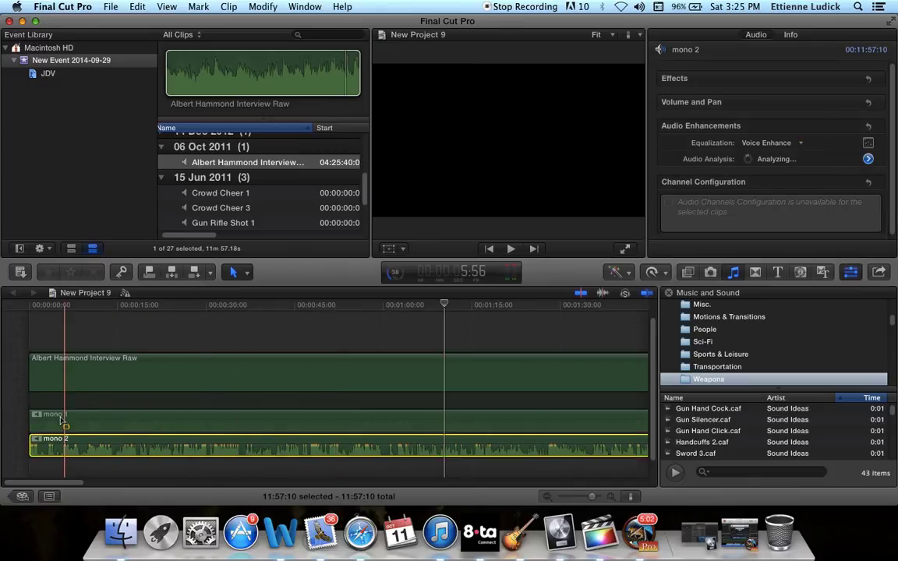
# Open the Master File export for the project and show its format settings.
pyautogui.click(111, 6)
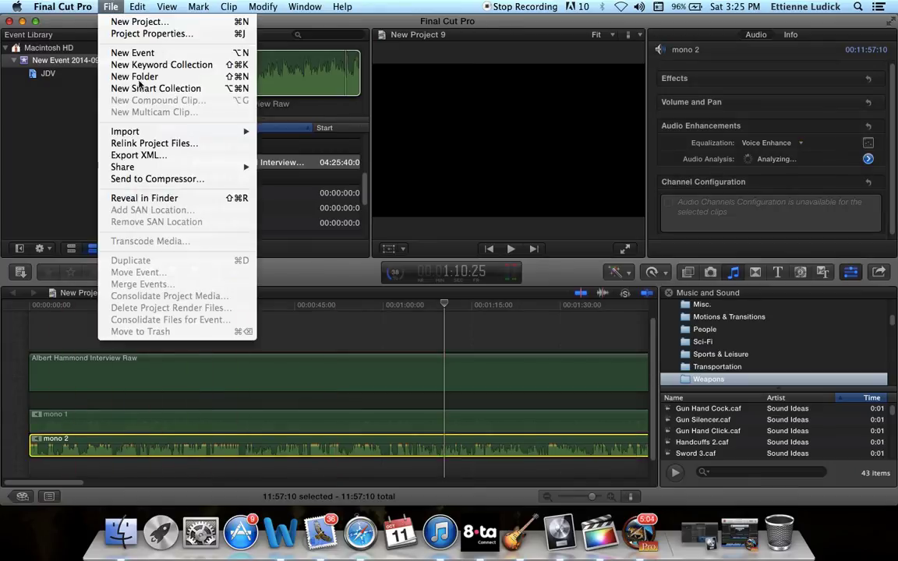
pyautogui.moveTo(178, 169)
pyautogui.click(312, 179)
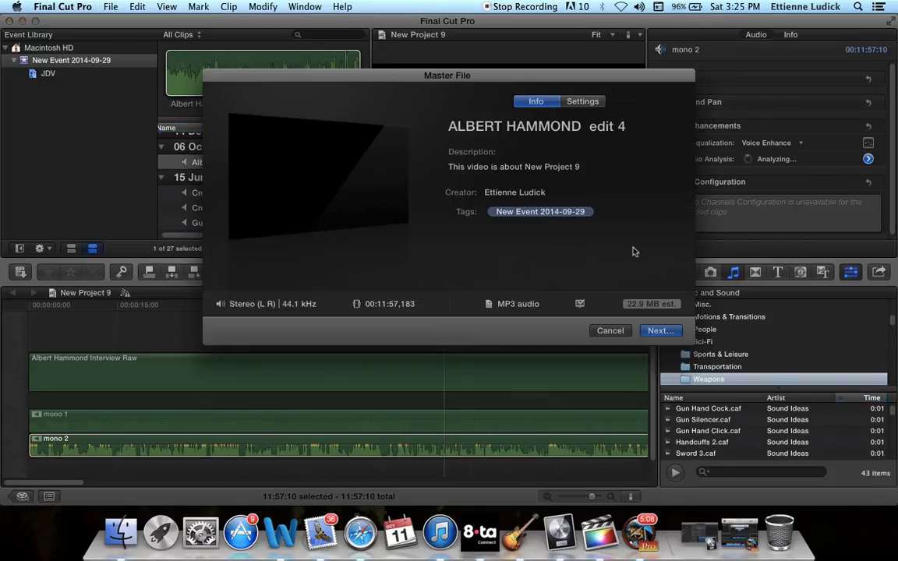
pyautogui.click(583, 103)
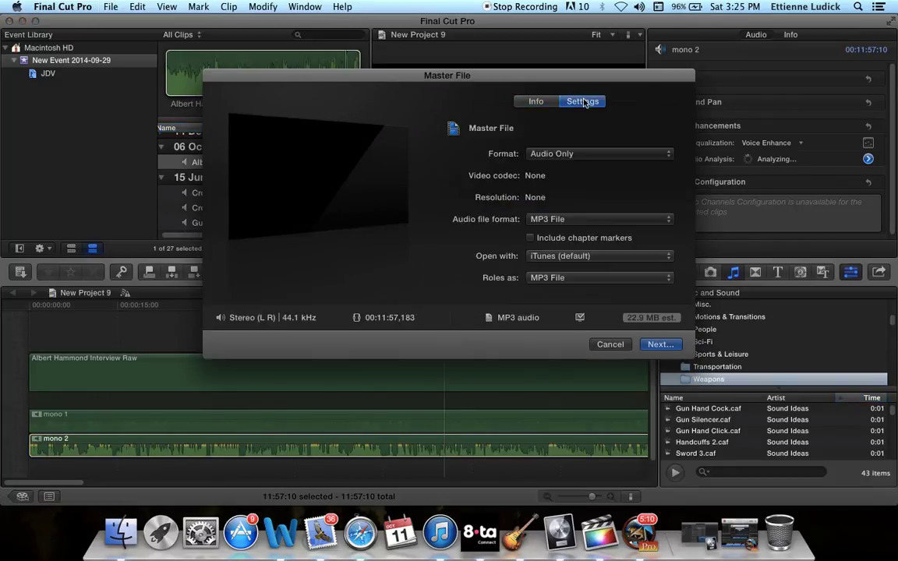
# Switch the export format to Video and Audio and back to Audio Only, keeping MP3 File as the audio file format.
pyautogui.click(560, 155)
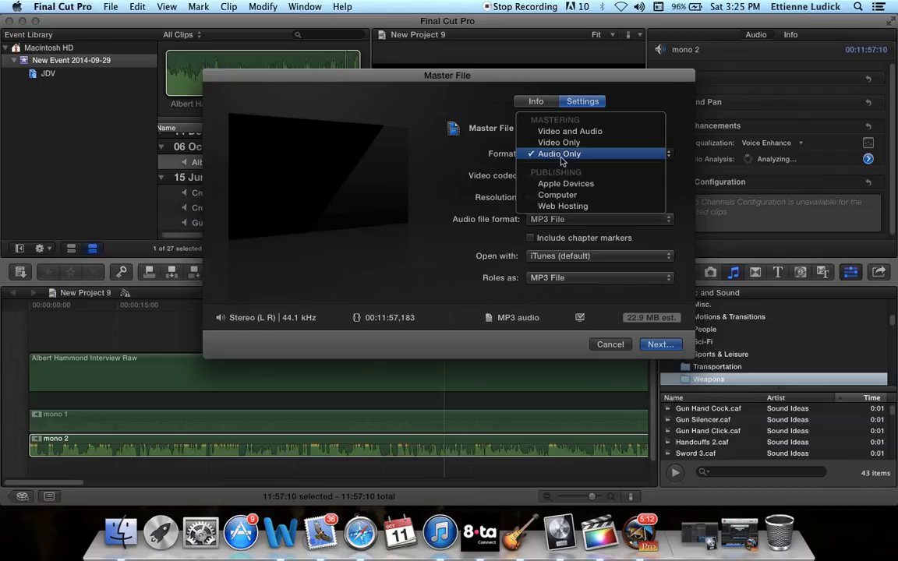
pyautogui.click(567, 129)
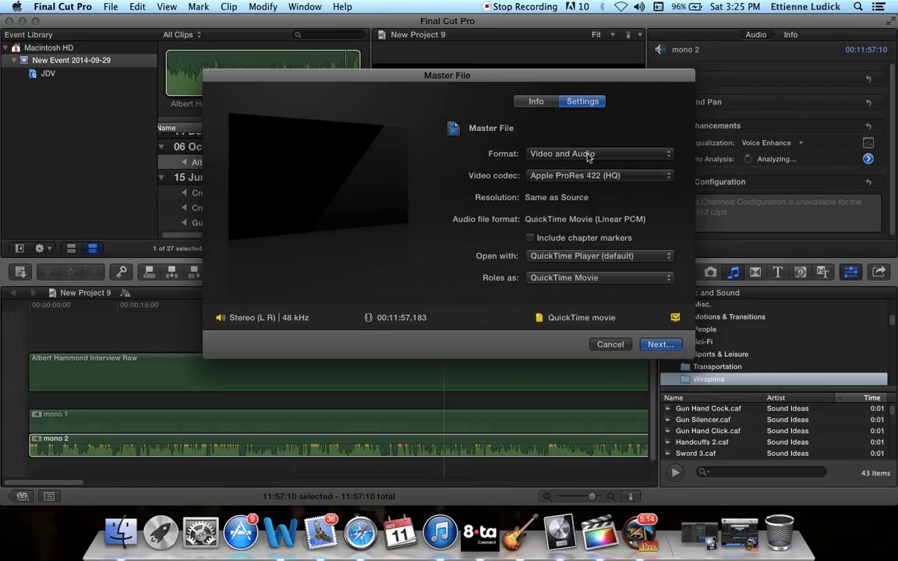
pyautogui.click(640, 158)
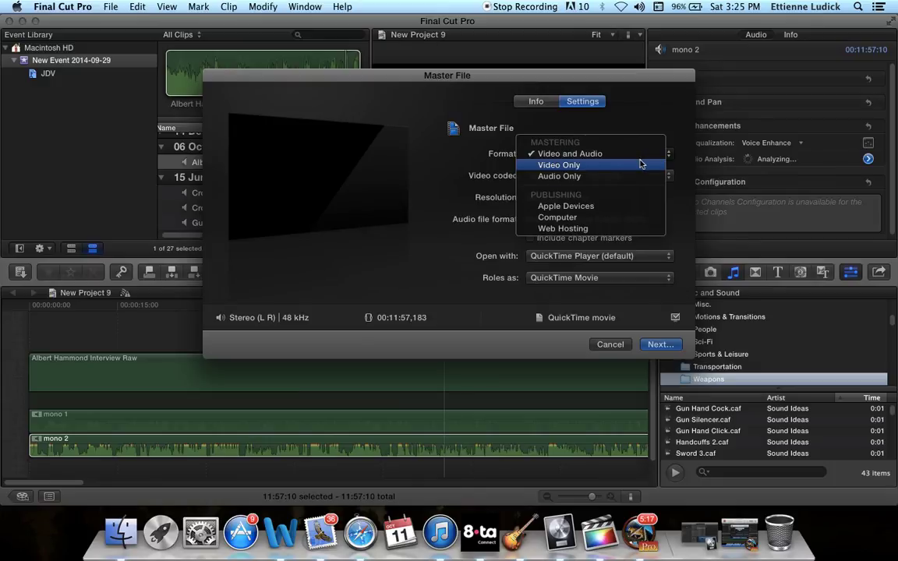
pyautogui.click(574, 177)
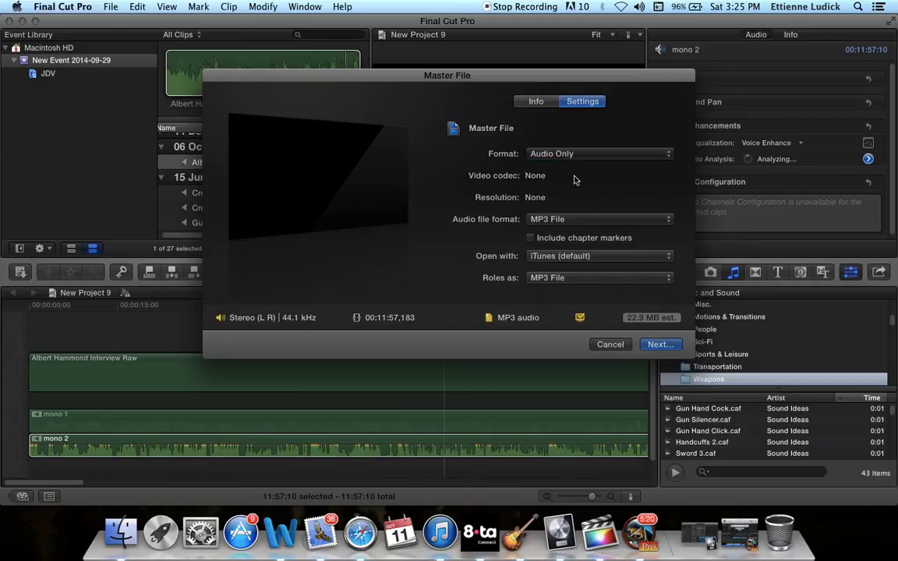
pyautogui.click(612, 221)
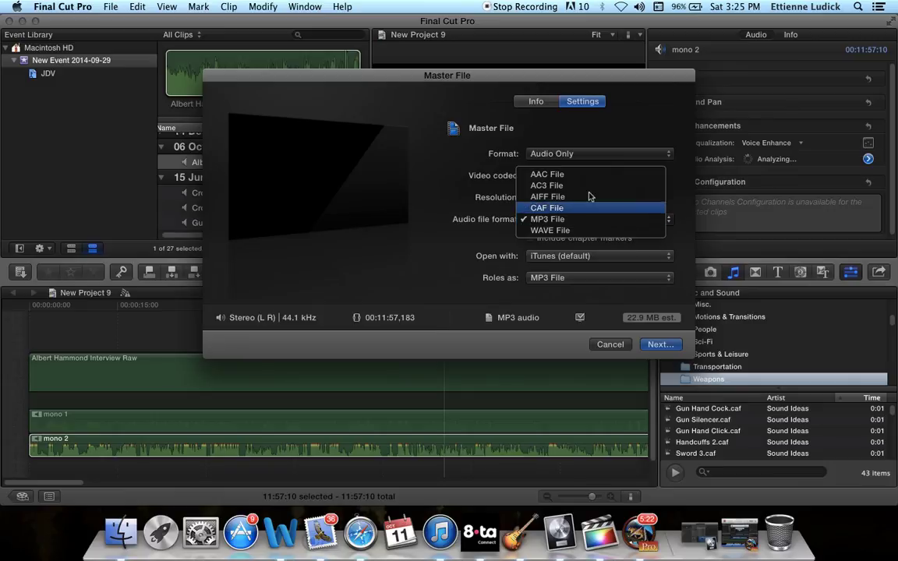
pyautogui.click(511, 225)
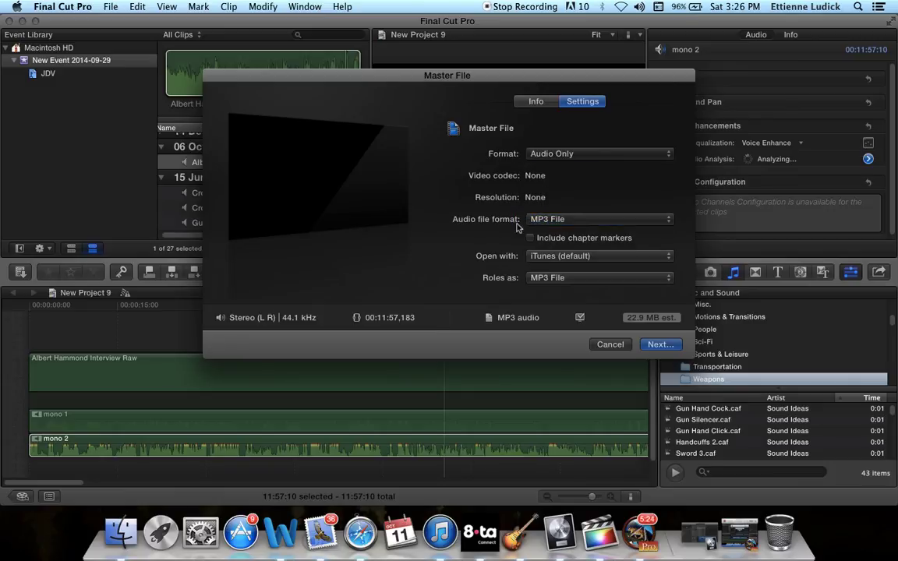
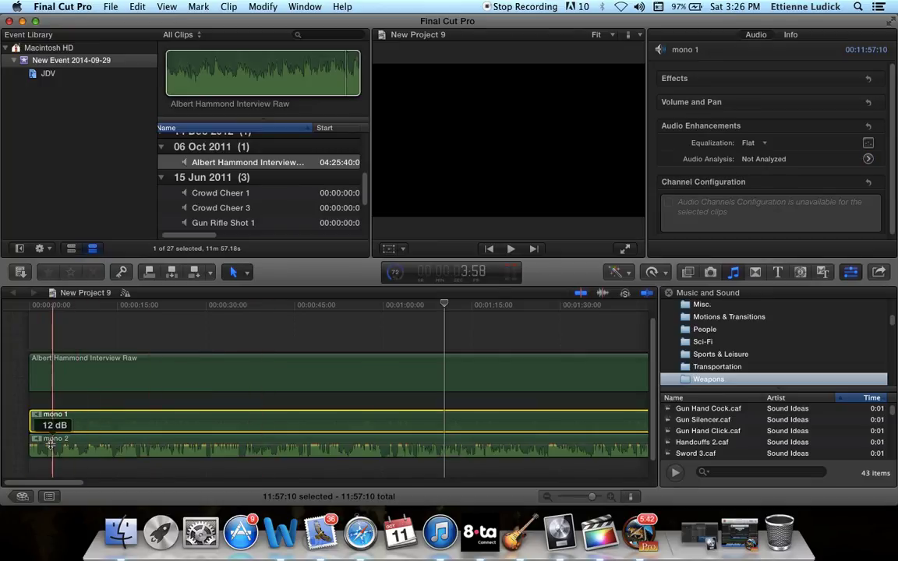
# Set the raw interview clip's channel configuration to Stereo and play it to hear the combined channels.
pyautogui.click(502, 380)
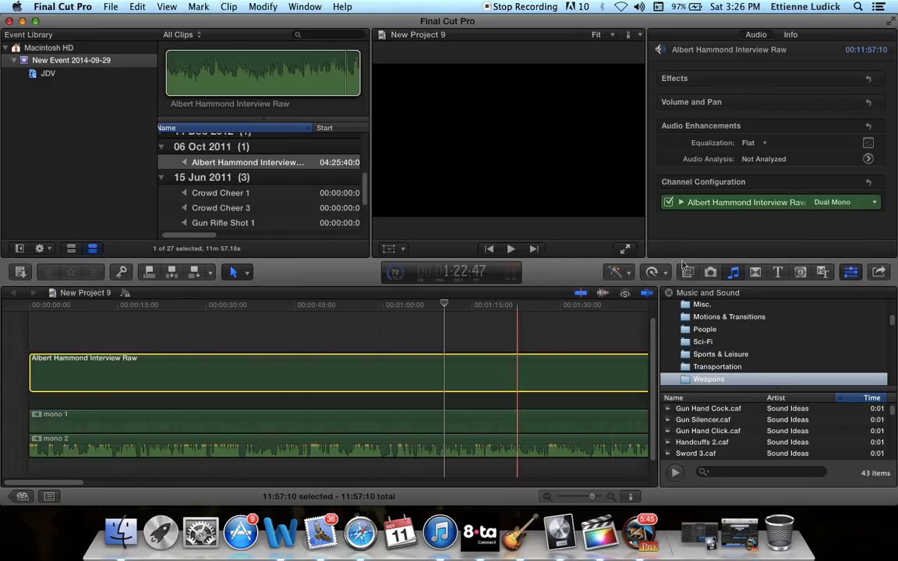
pyautogui.click(842, 205)
pyautogui.click(840, 226)
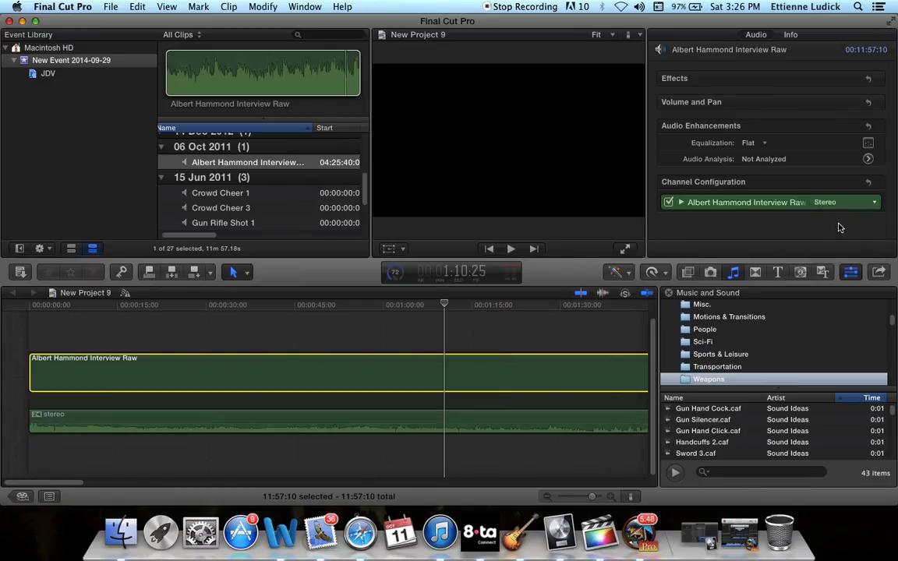
pyautogui.press('space')
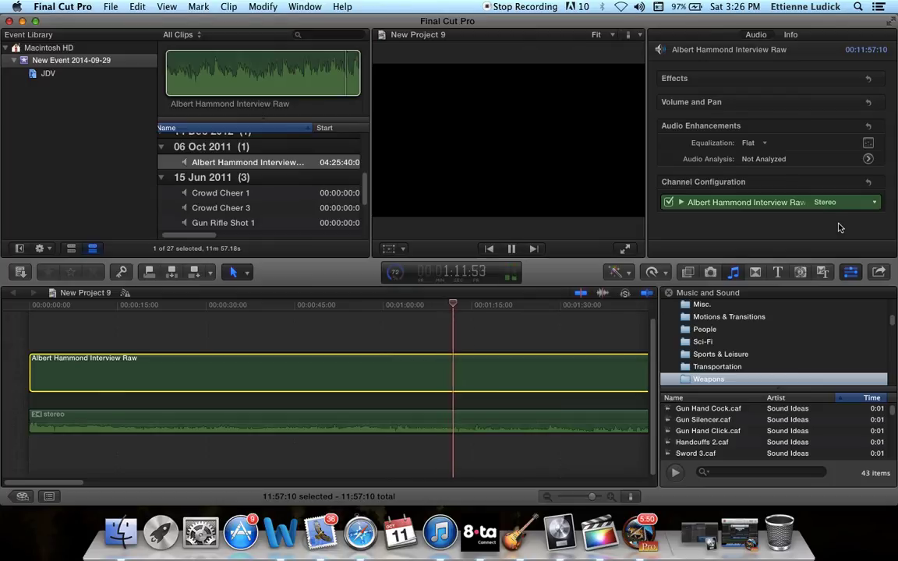
# Set the raw interview clip's channel configuration to Dual Mono, silence mono 1 and raise mono 2 to 12 dB.
pyautogui.click(862, 205)
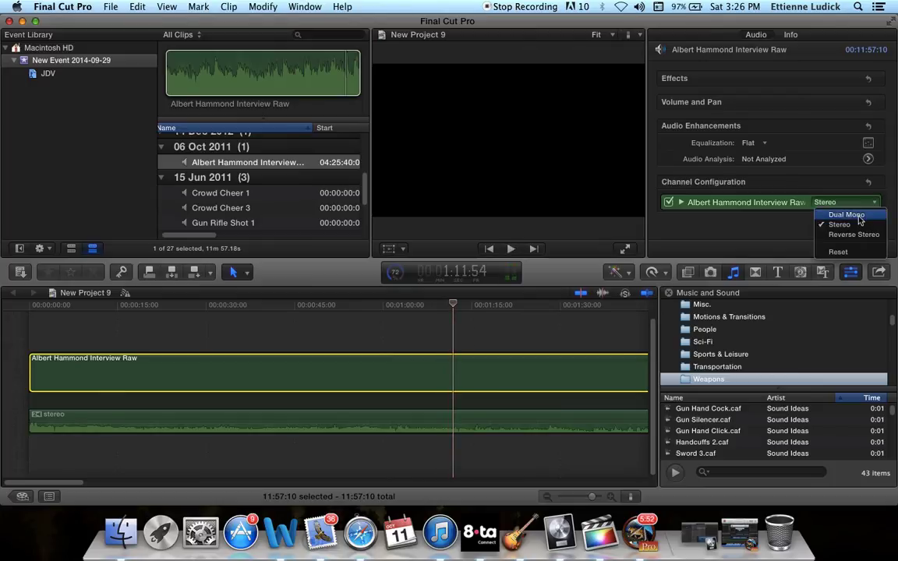
pyautogui.click(850, 216)
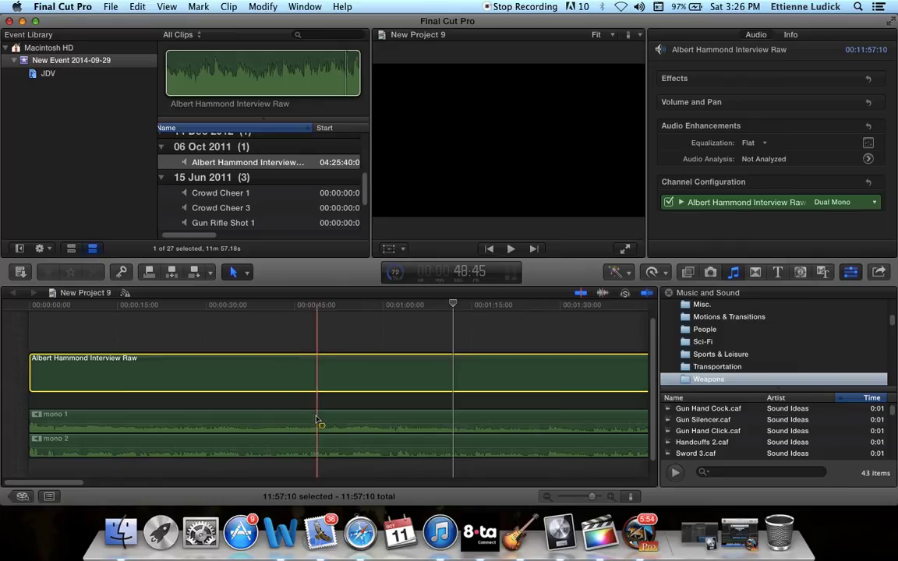
pyautogui.moveTo(348, 422)
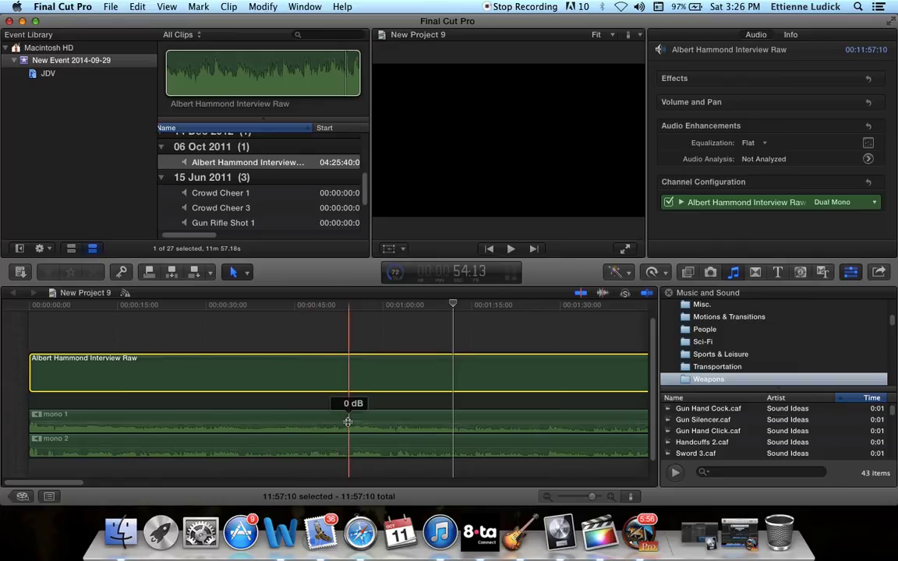
pyautogui.moveTo(373, 445); pyautogui.dragTo(371, 441)
# Deselect the clip and play the adjusted channels from about 0:58, skipping ahead to about 1:05.
pyautogui.click(364, 341)
pyautogui.press('space')
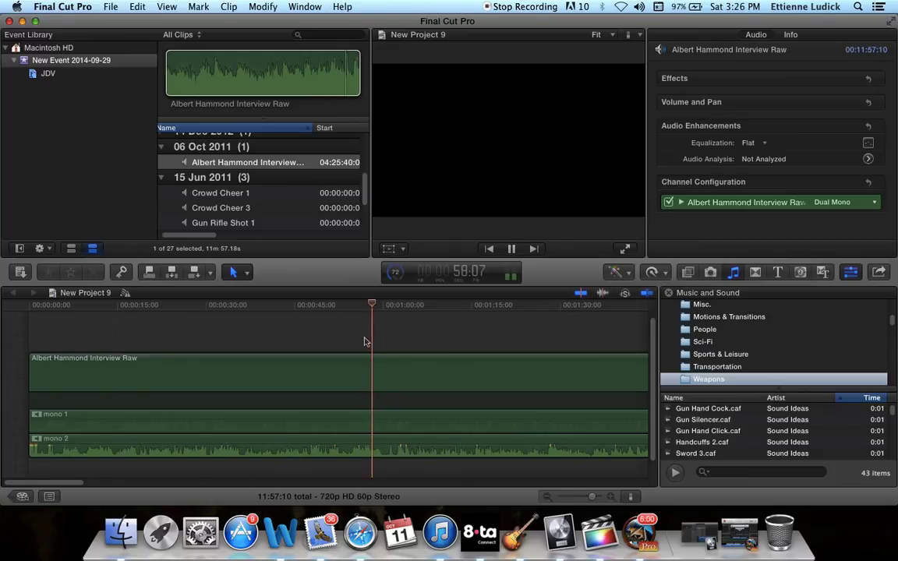
pyautogui.click(416, 306)
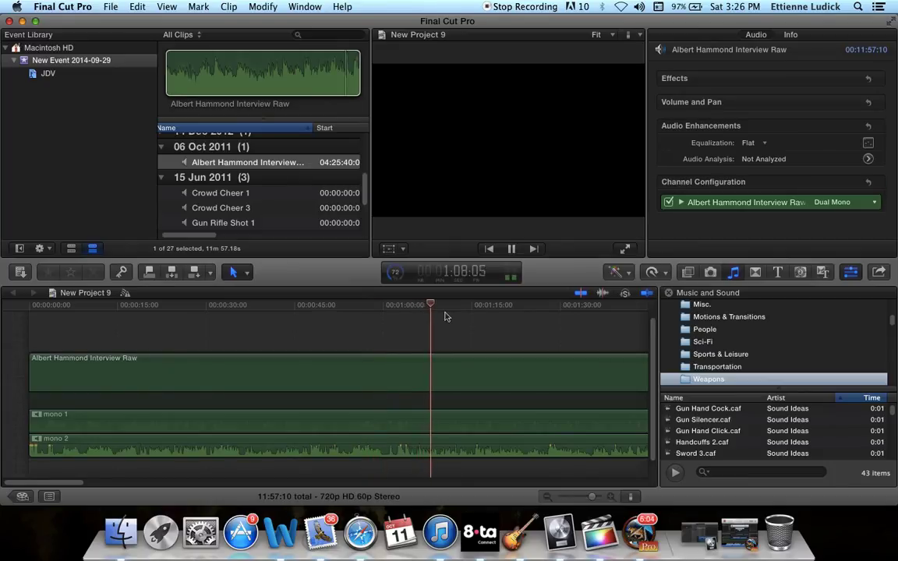
# Apply Voice Enhance equalization to the interview clip, enable Background Noise Removal at 65%, and stop playback.
pyautogui.click(749, 143)
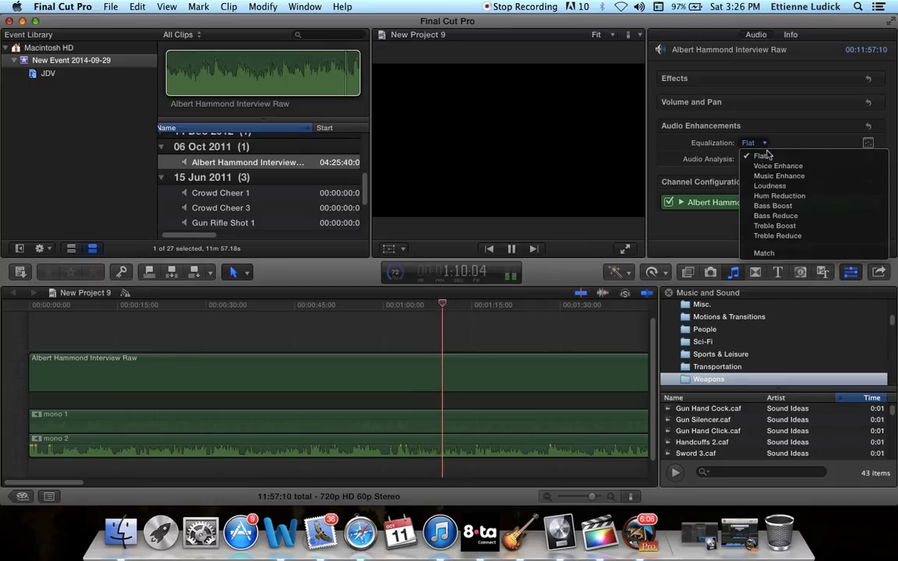
pyautogui.click(771, 166)
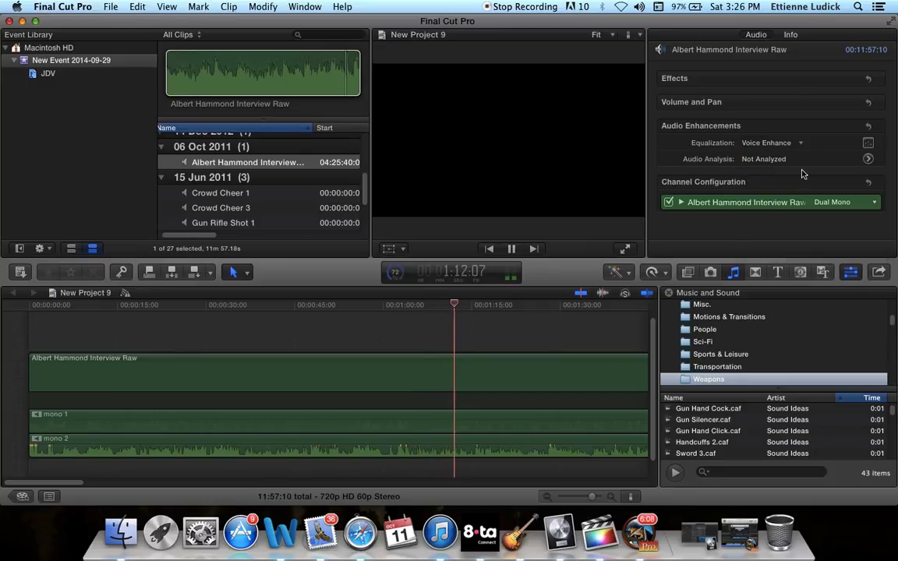
pyautogui.click(868, 159)
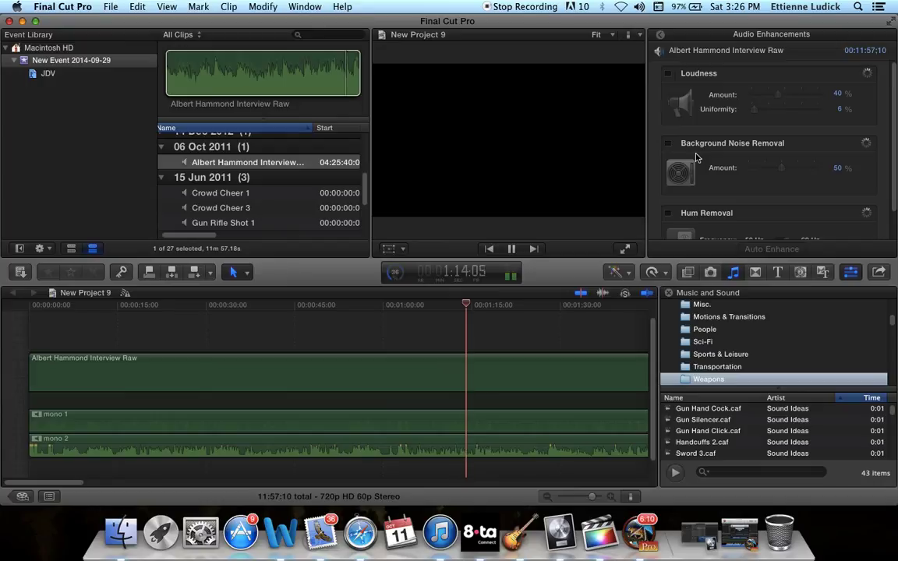
pyautogui.click(667, 143)
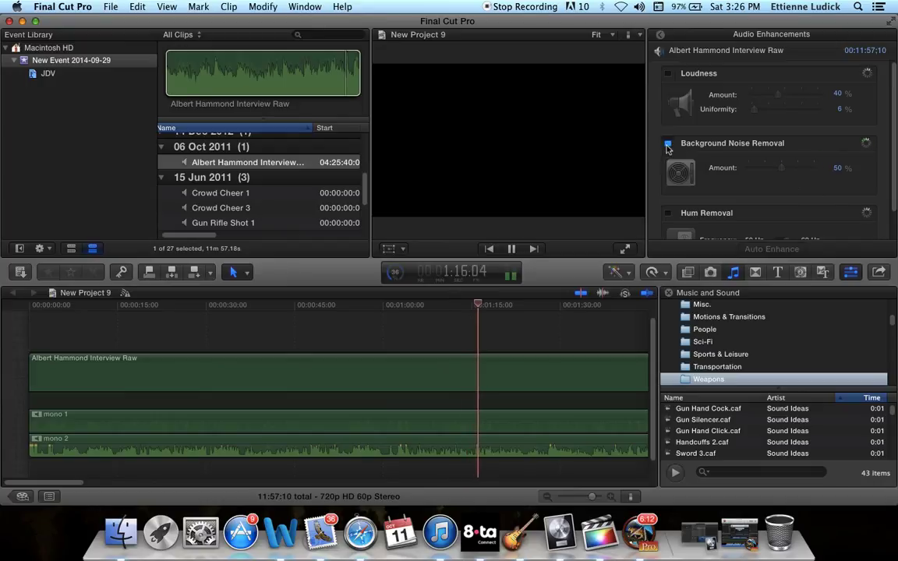
pyautogui.moveTo(781, 168)
pyautogui.mouseDown()
pyautogui.moveTo(799, 172)
pyautogui.moveTo(792, 171)
pyautogui.mouseUp()
pyautogui.press('space')
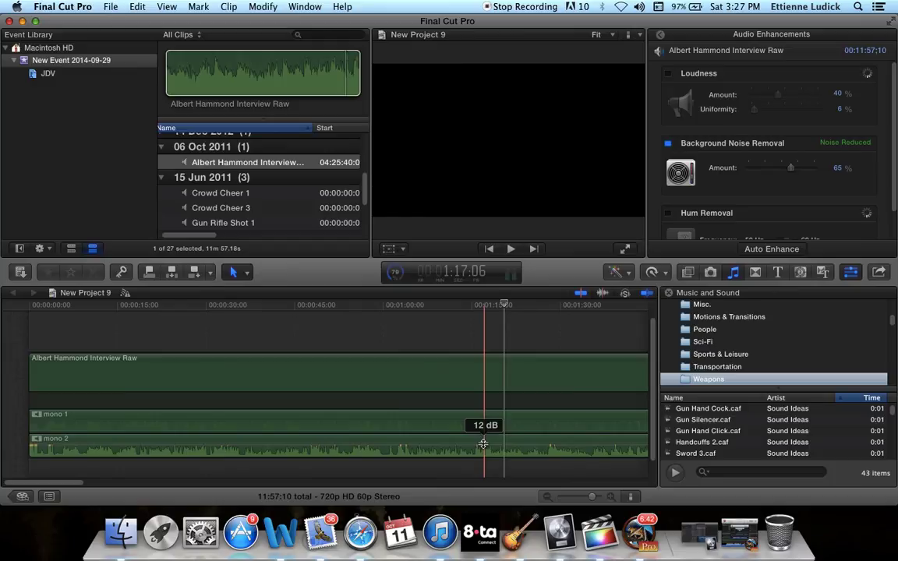
# Show the project's share destinations without choosing one, and place the playhead at about 1:02.
pyautogui.click(111, 6)
pyautogui.moveTo(184, 167)
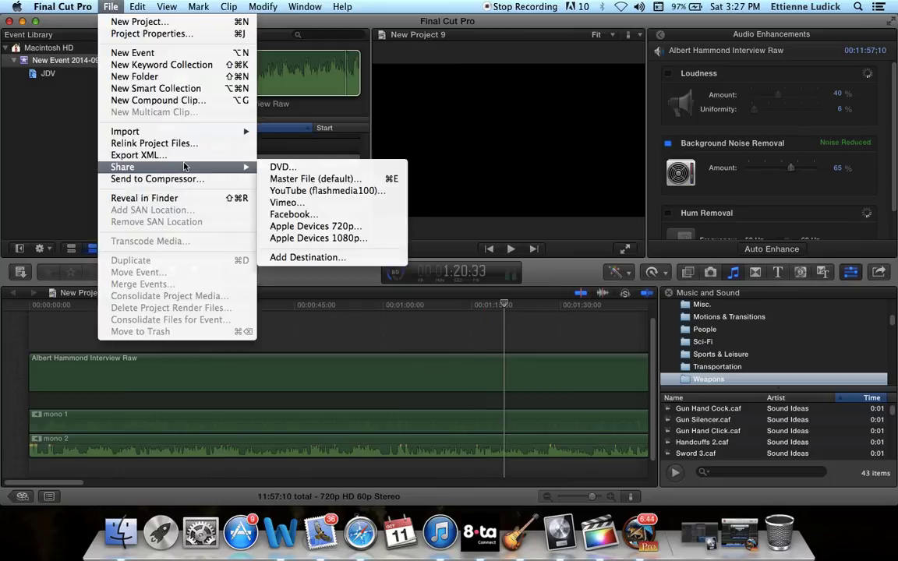
pyautogui.click(369, 4)
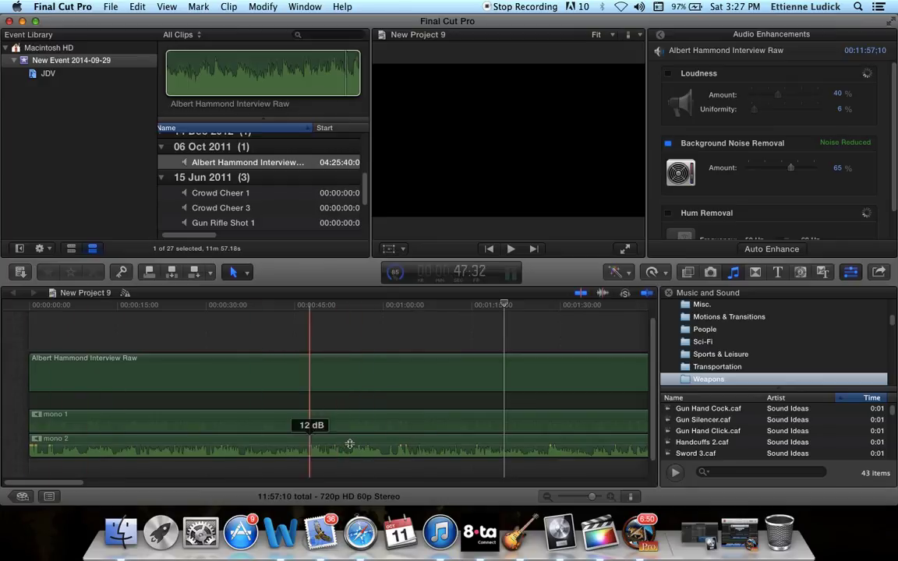
pyautogui.moveTo(353, 445)
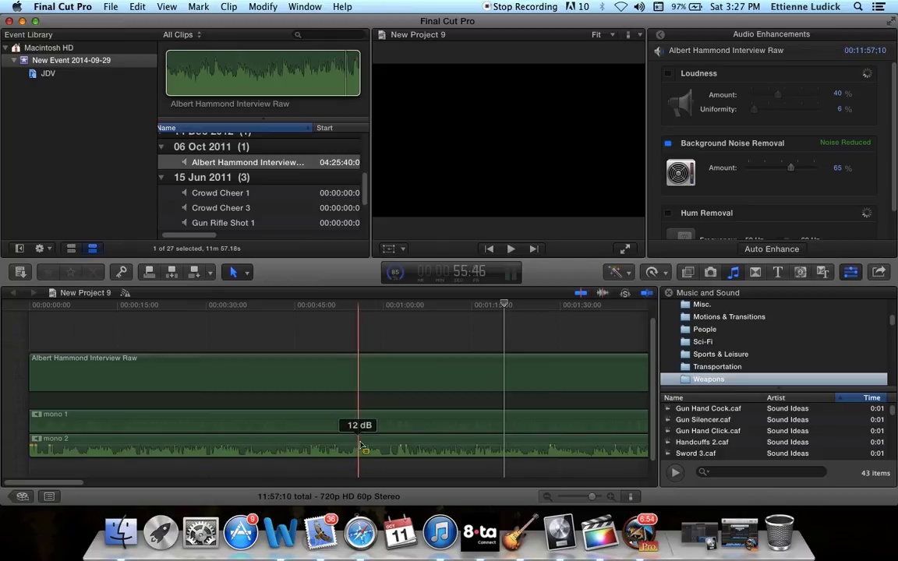
pyautogui.click(396, 326)
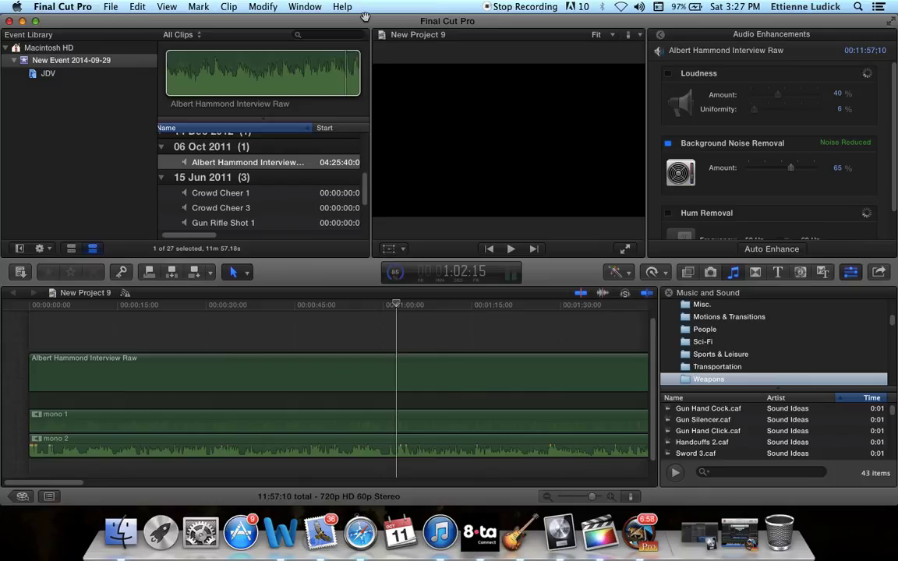